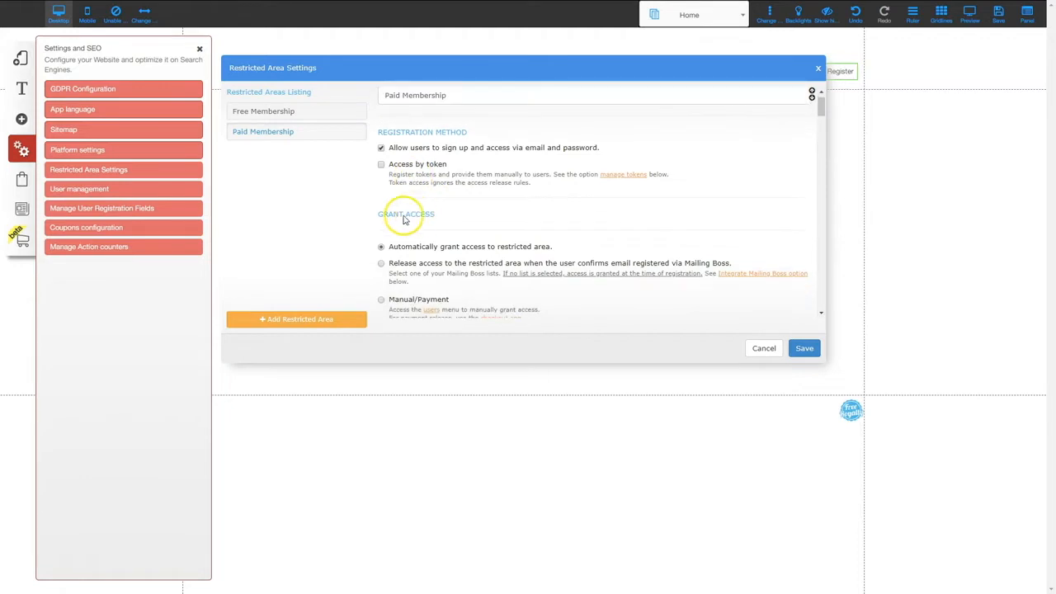
scroll(427, 224, down, 3)
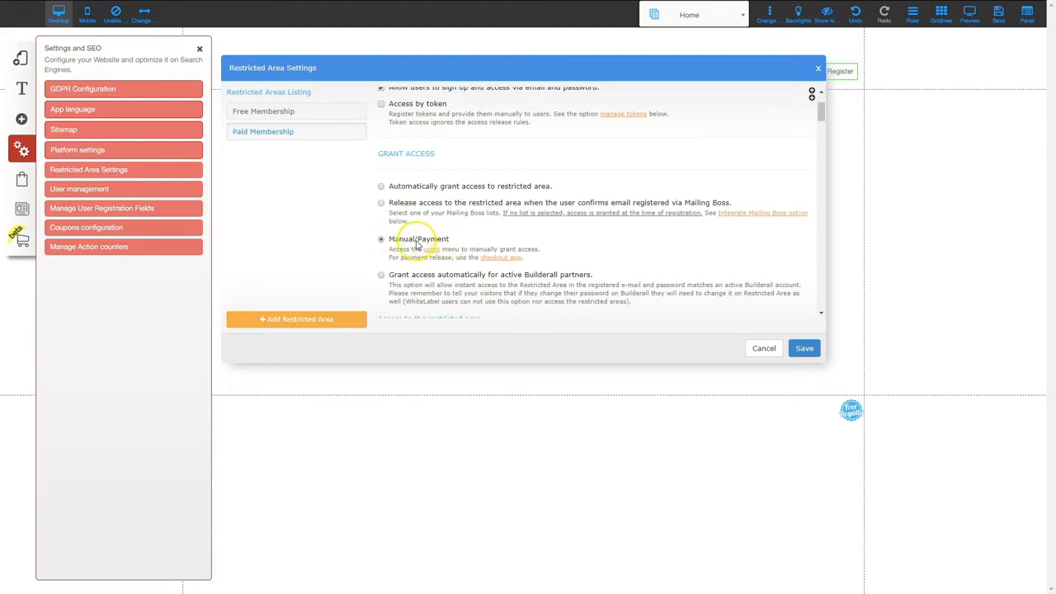
- Toggle the Webinar Funnel copy_5 list on and off, save the Paid Membership settings, and close the panel
scroll(454, 248, down, 5)
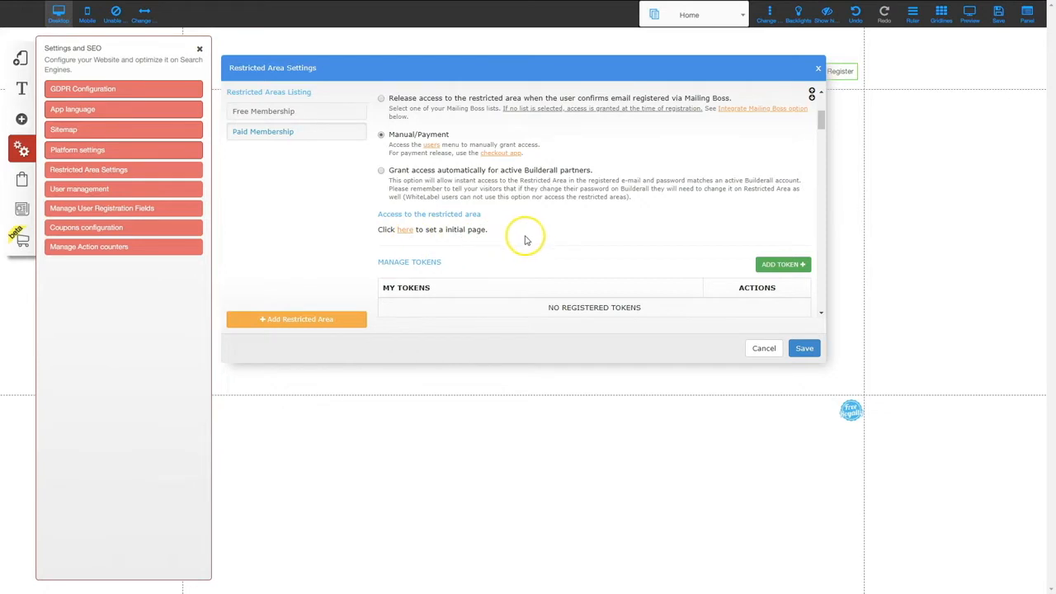
scroll(528, 236, down, 4)
scroll(531, 236, down, 1)
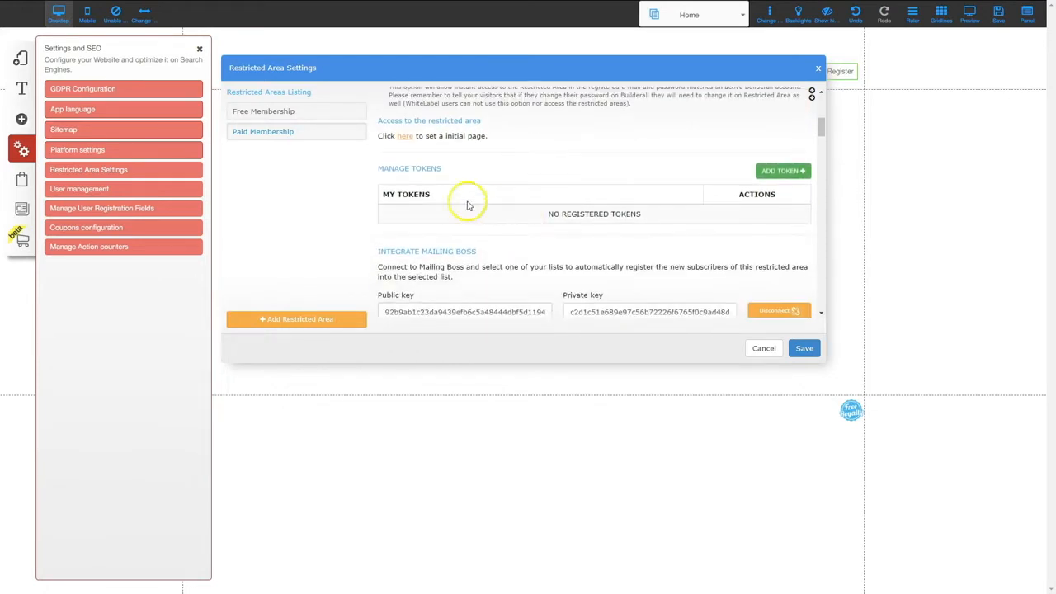
scroll(427, 235, down, 4)
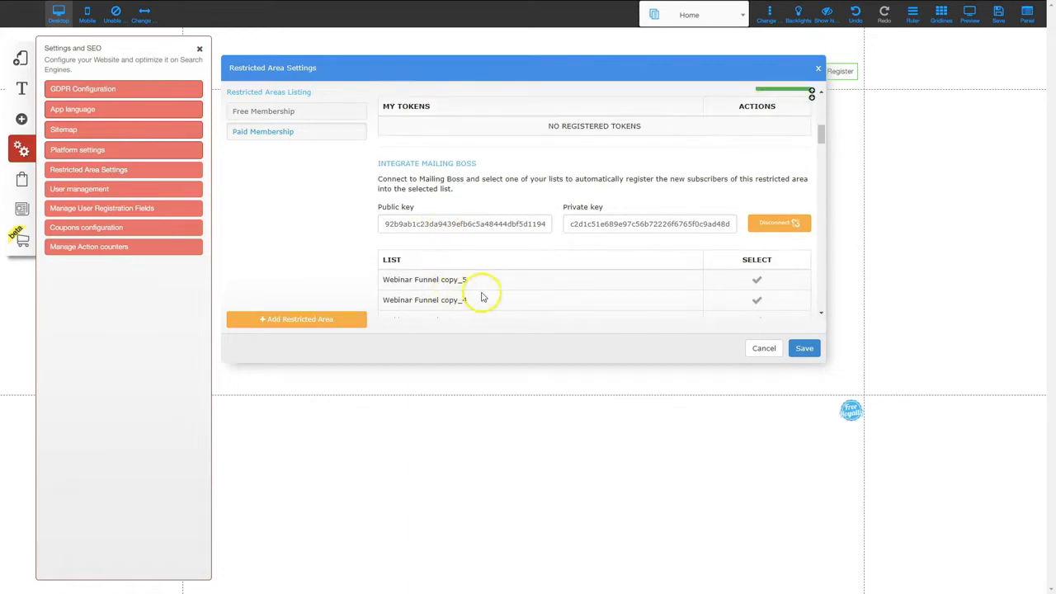
click(757, 280)
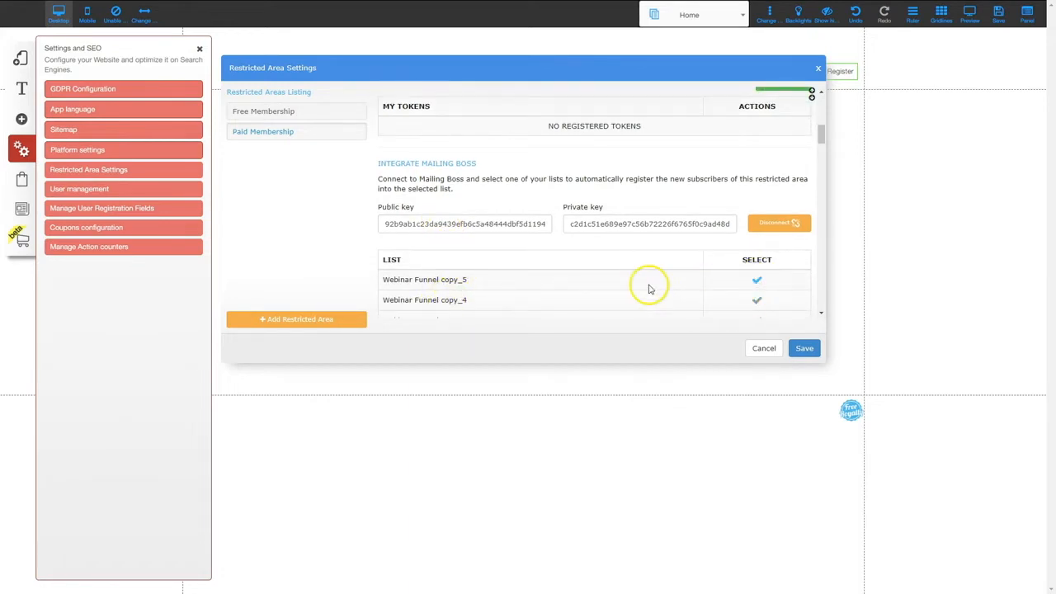
click(752, 279)
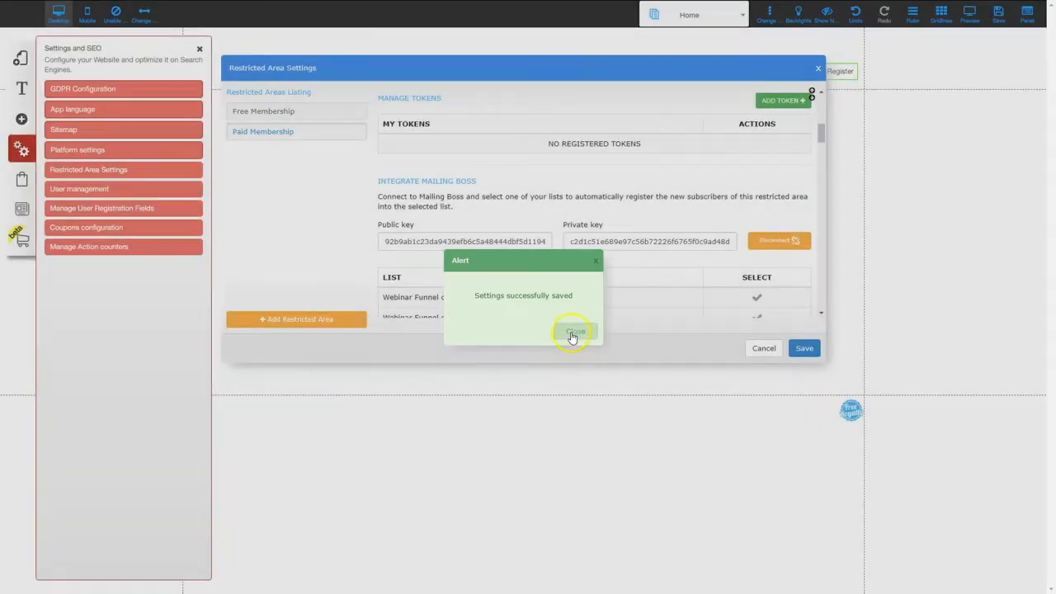
click(570, 332)
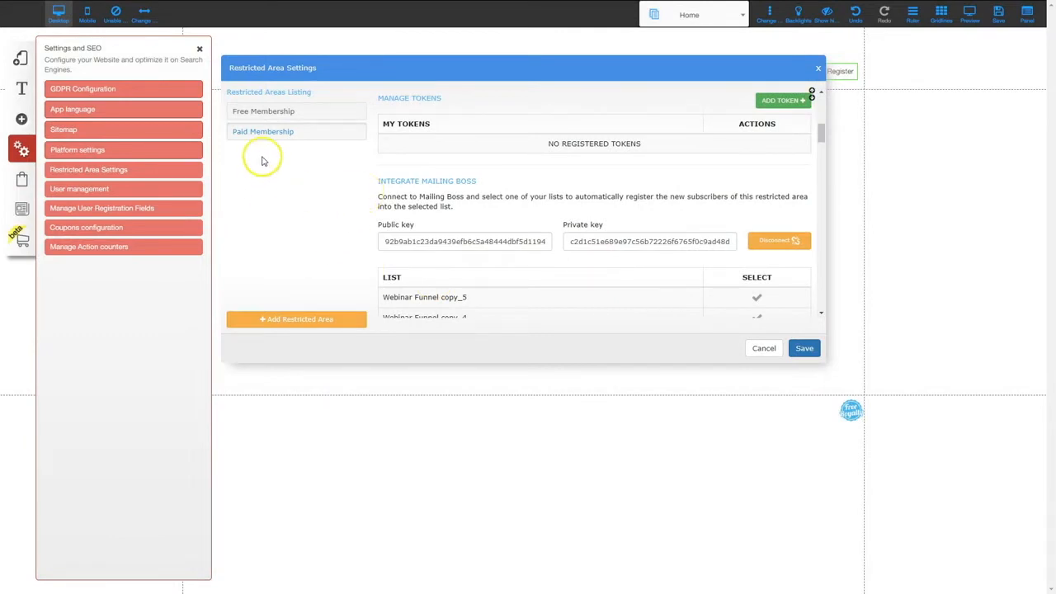
click(199, 51)
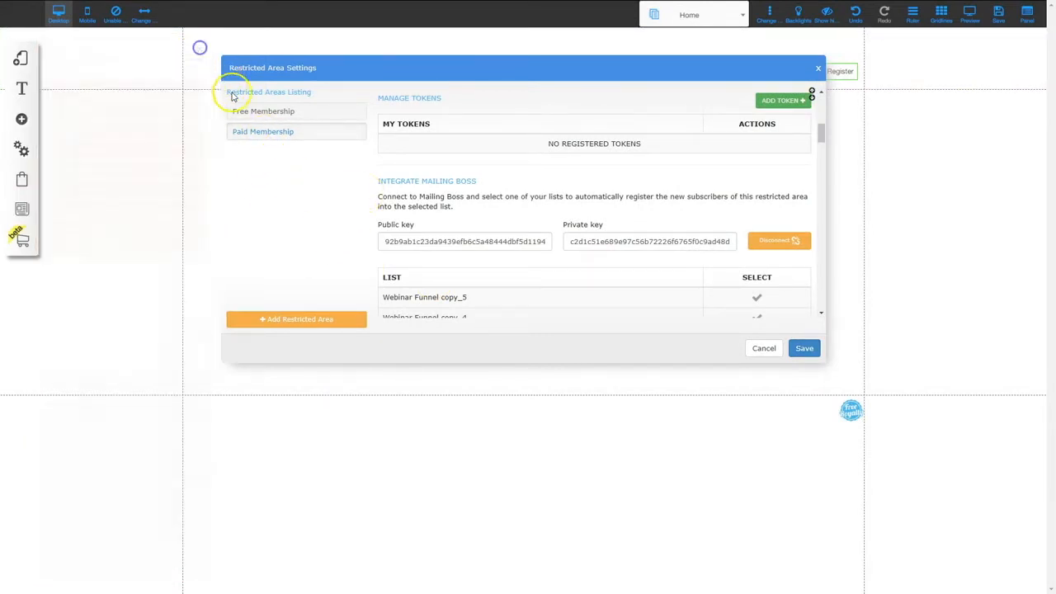
- Add a blank layout, Protected Area 2, and open its Home 2 page
click(20, 62)
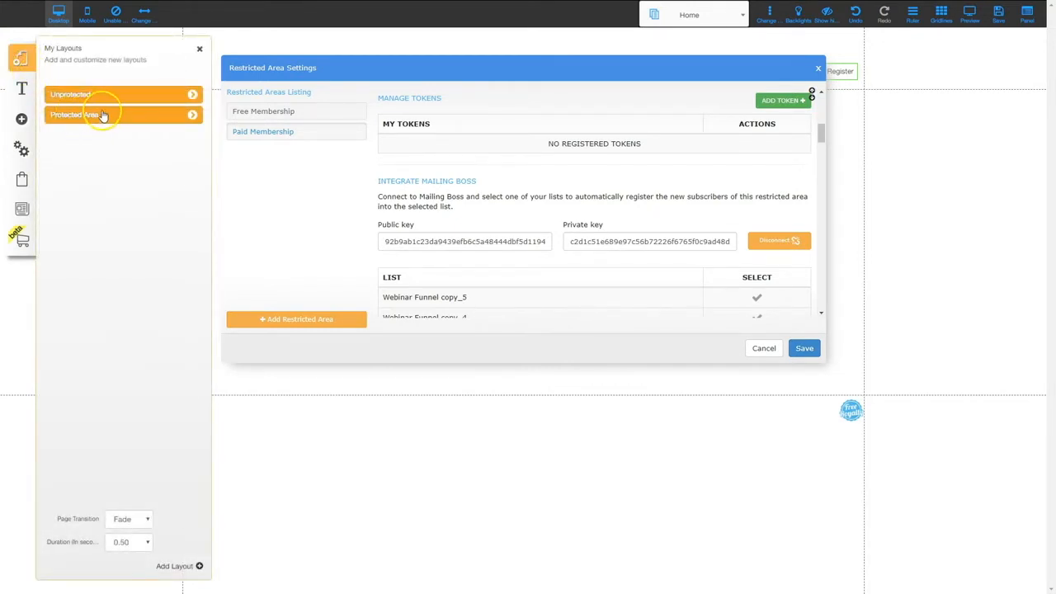
click(173, 566)
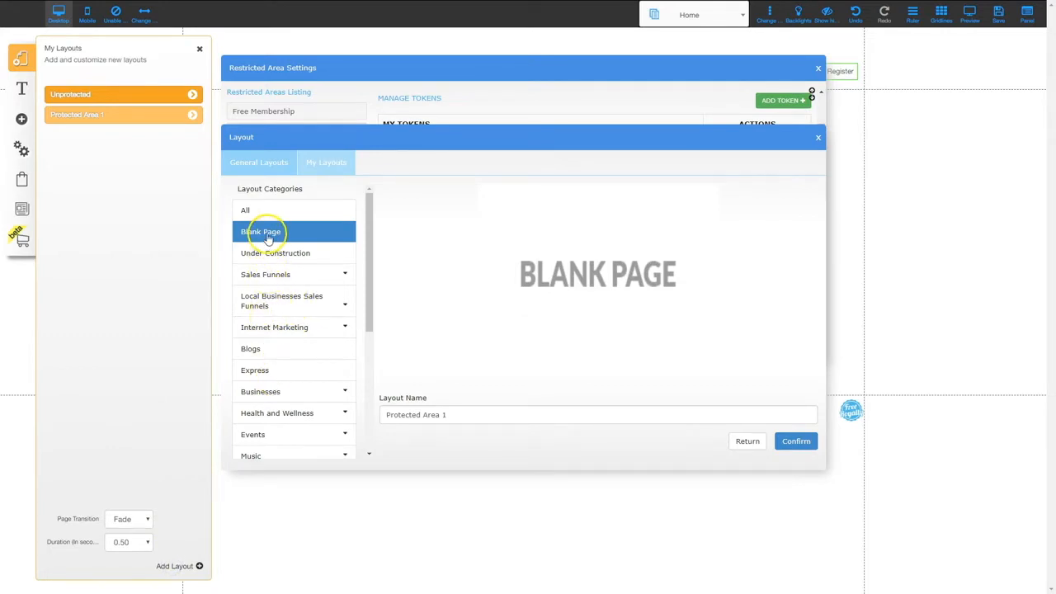
click(458, 416)
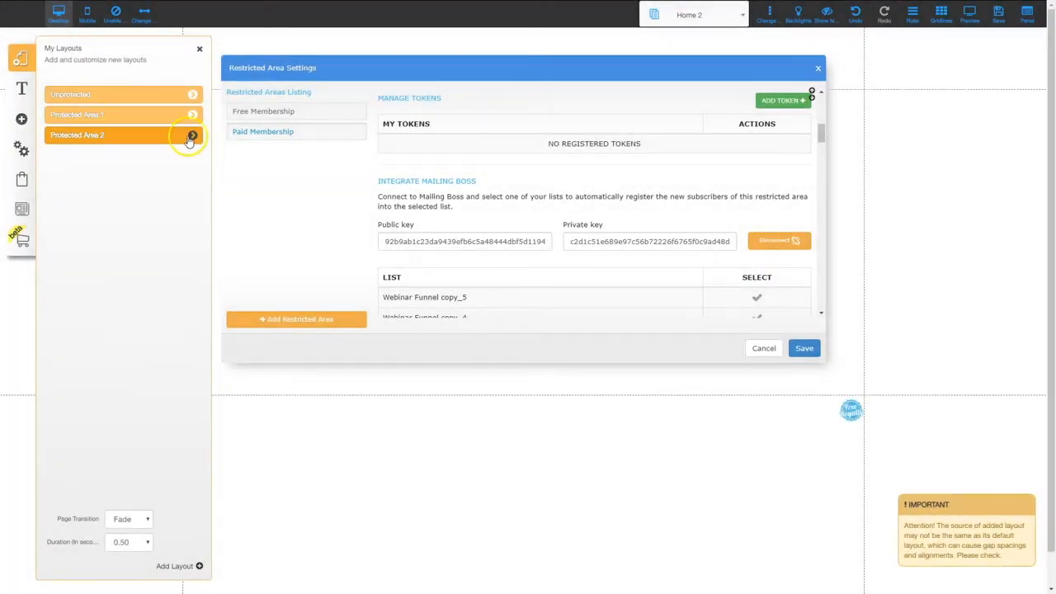
click(191, 137)
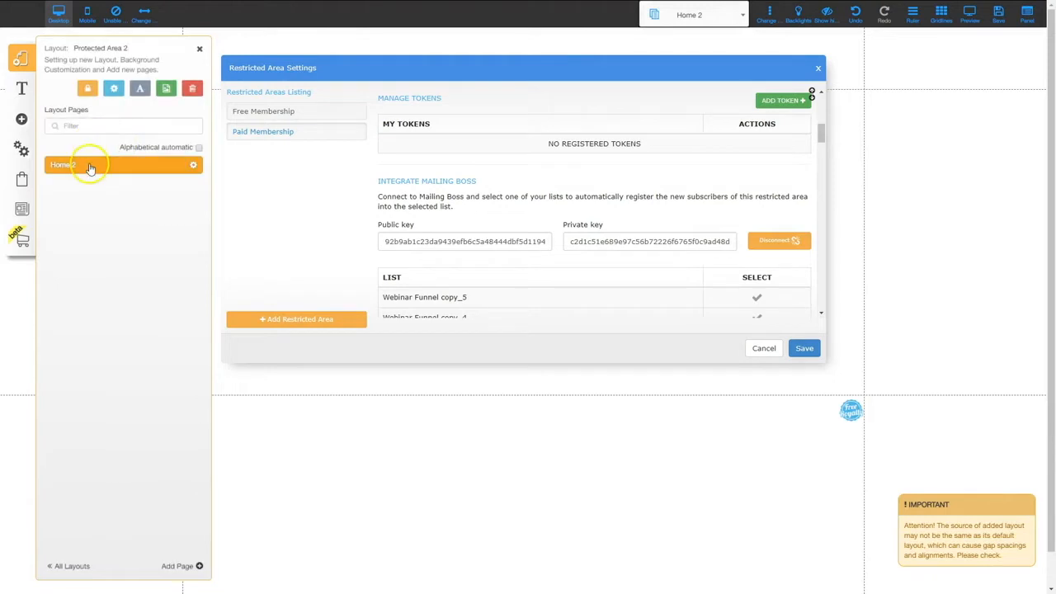
click(818, 69)
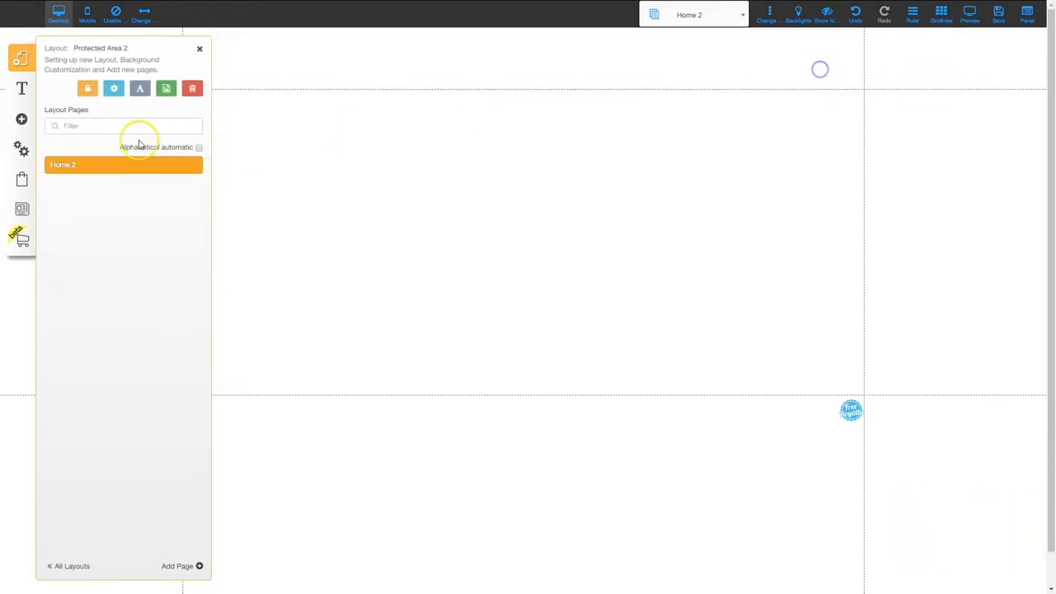
- Add a Paid Membership Area heading to Home 2, then make the Unprotected Home page's first section taller
click(22, 119)
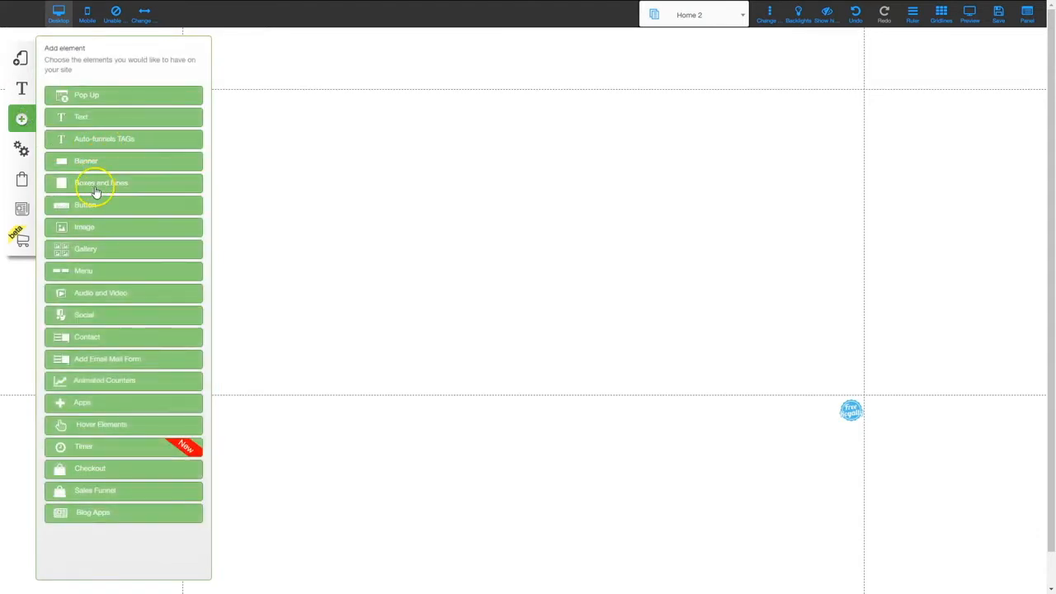
click(99, 117)
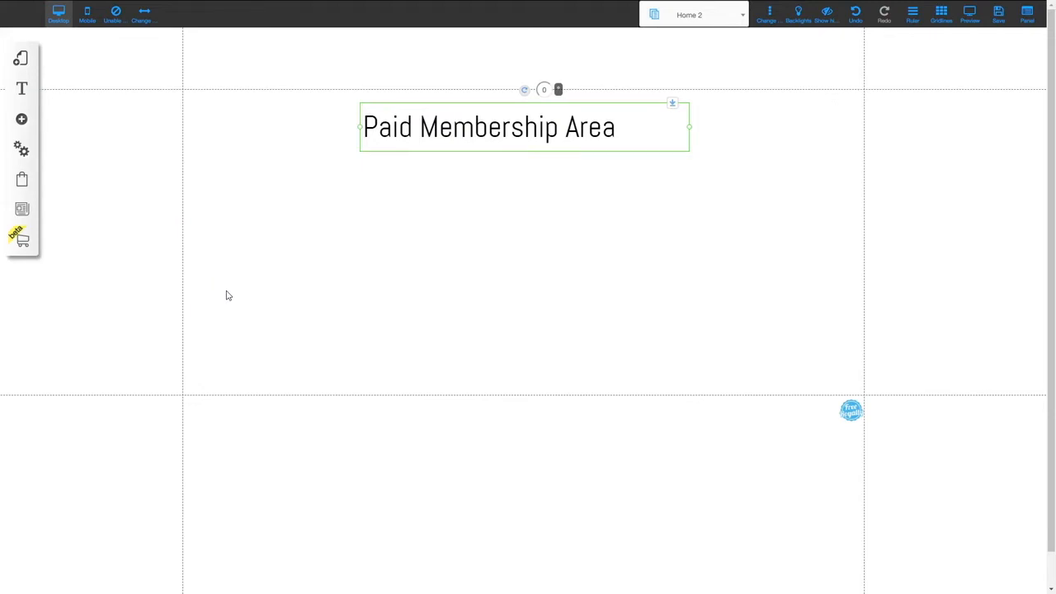
click(21, 58)
click(88, 93)
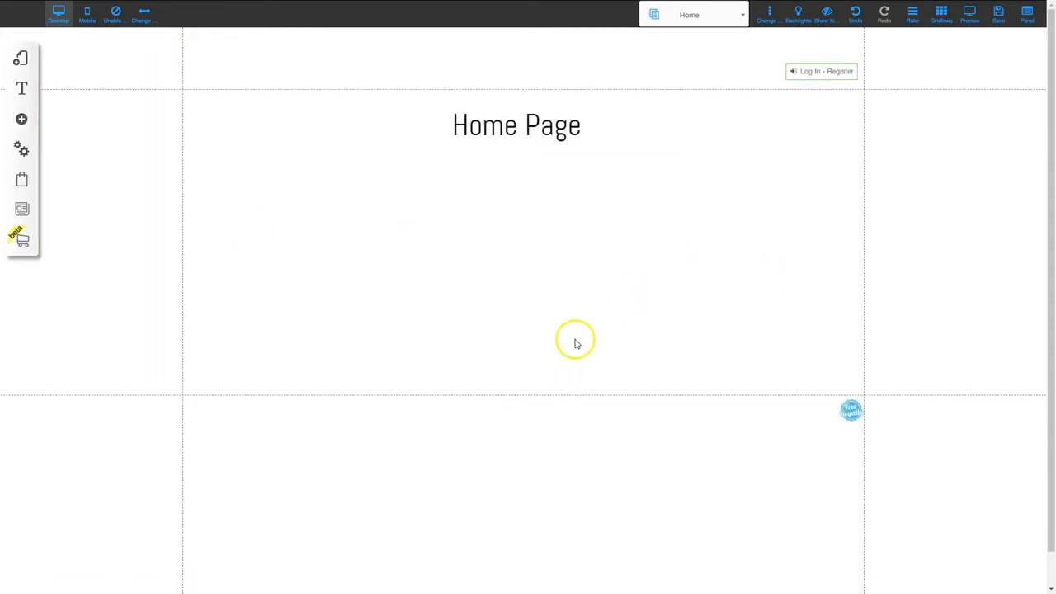
drag(584, 398, 588, 570)
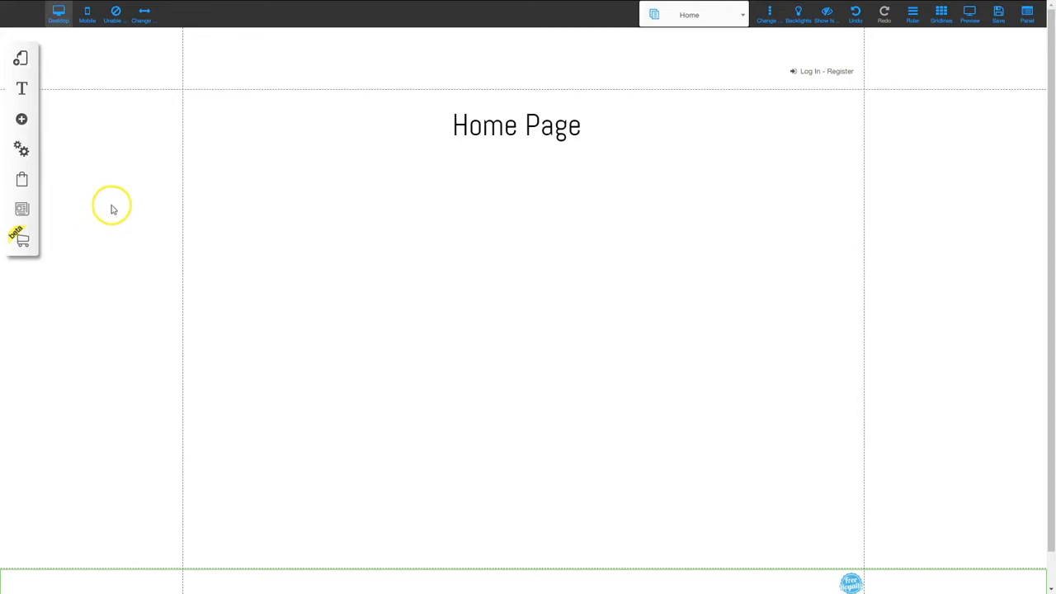
click(21, 179)
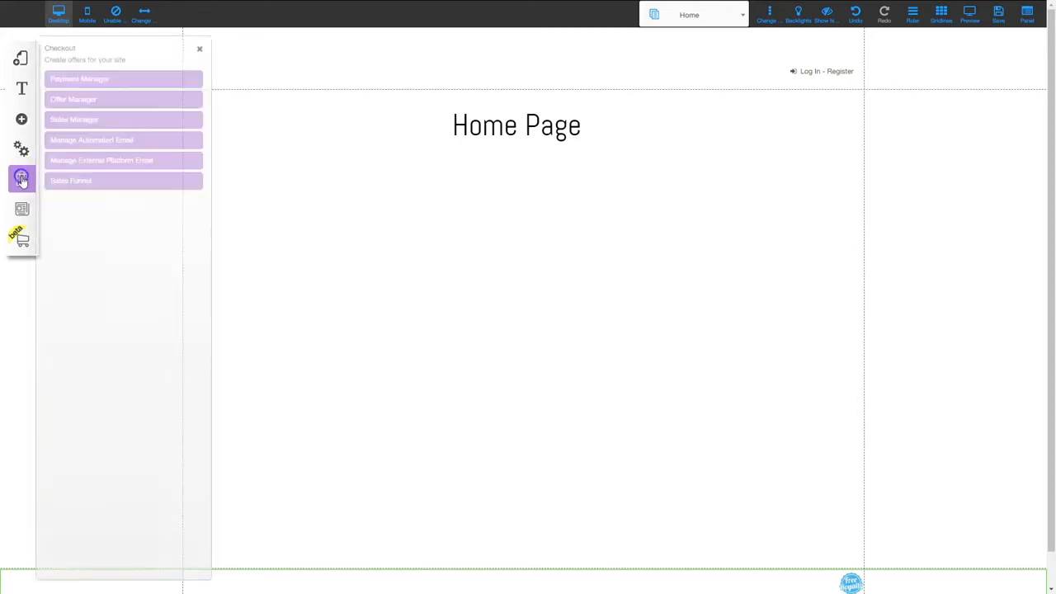
- Save a nicknamed PayPal payment account with the PayPal account's e-mail address
click(97, 82)
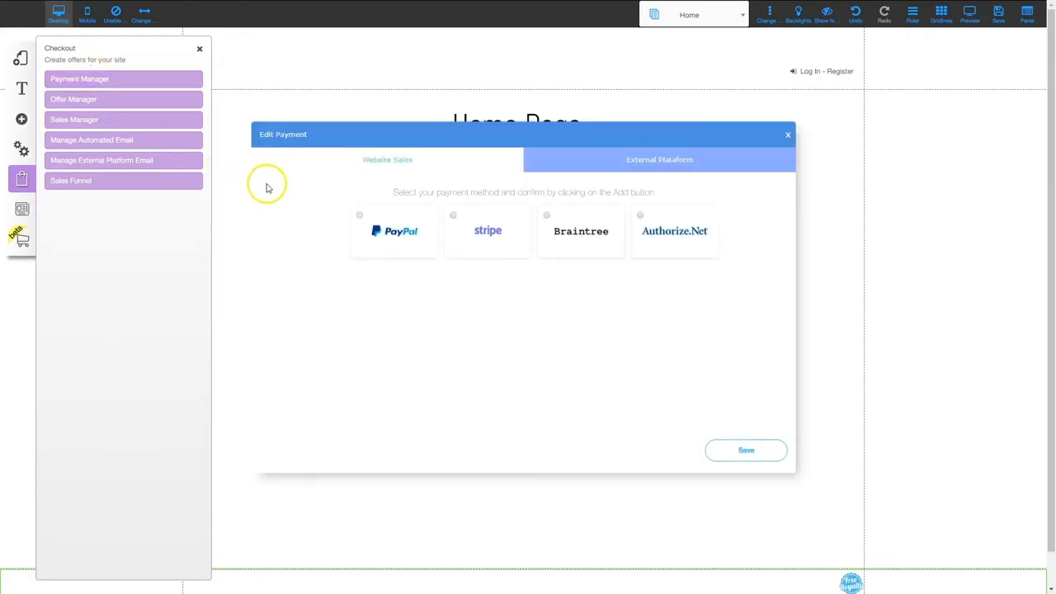
click(361, 217)
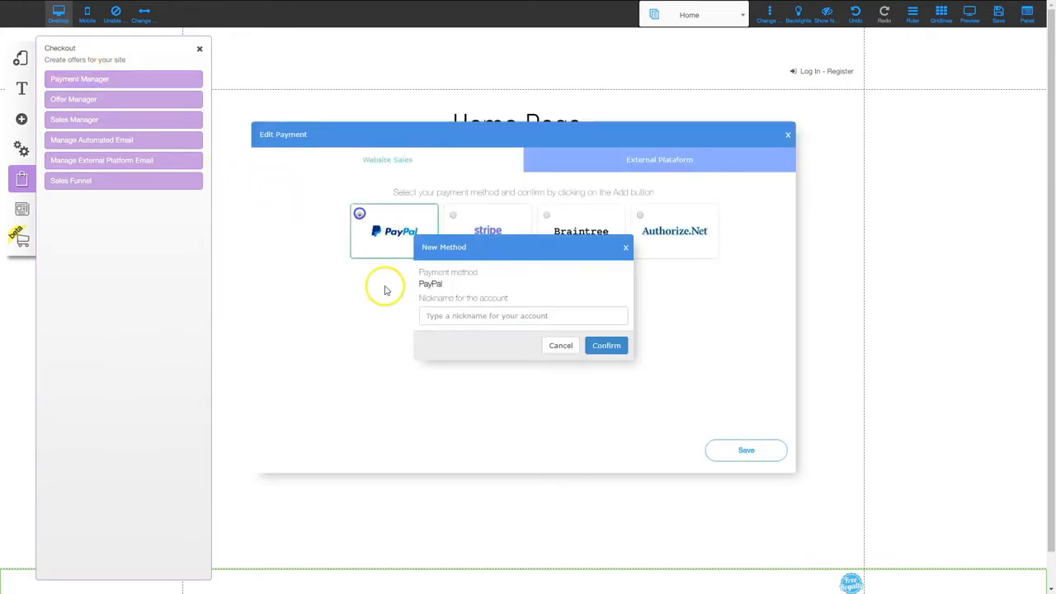
click(468, 314)
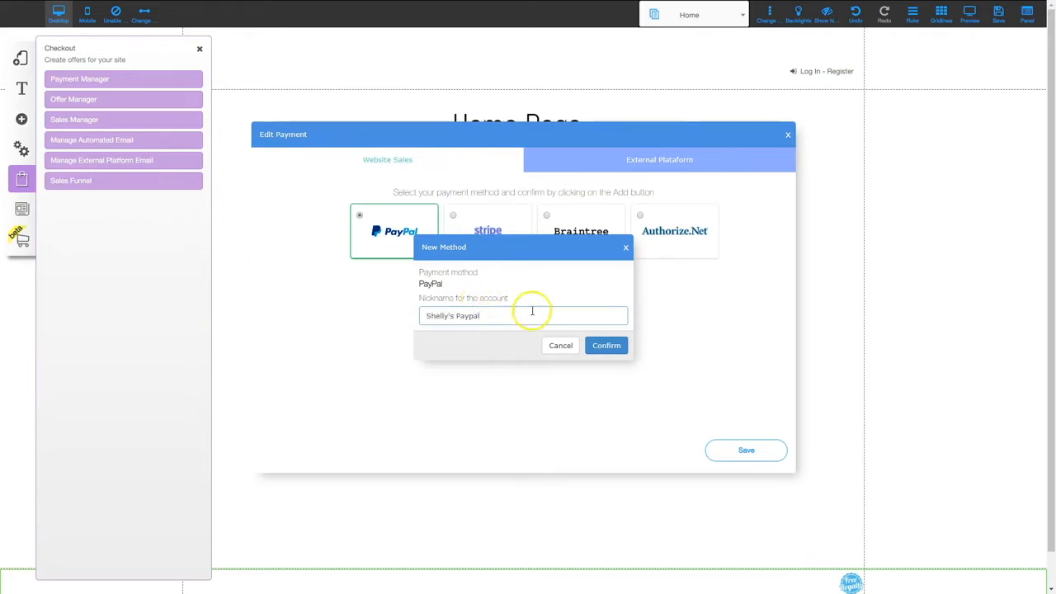
click(605, 345)
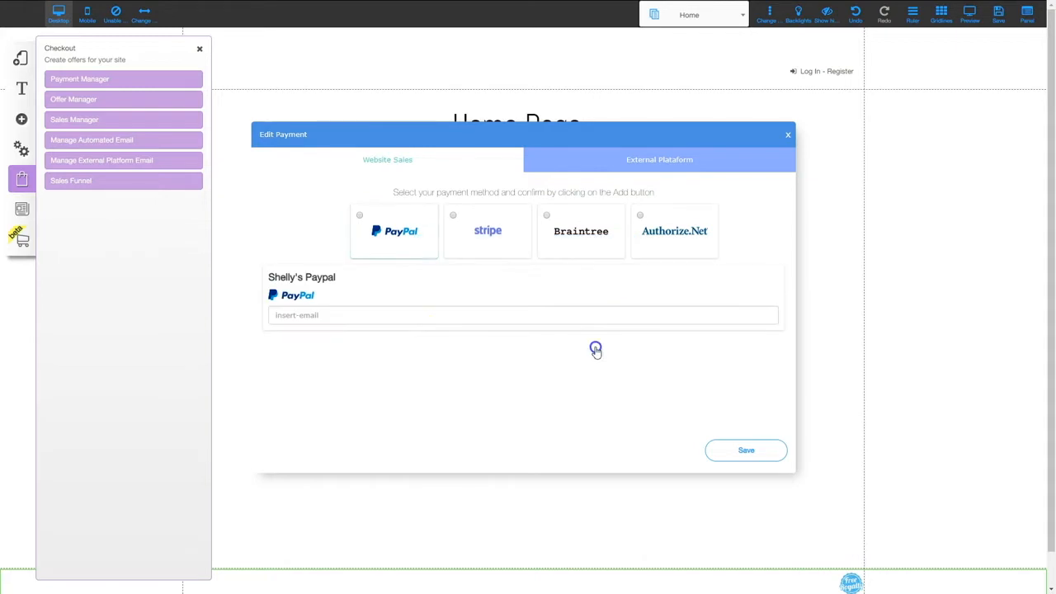
click(327, 312)
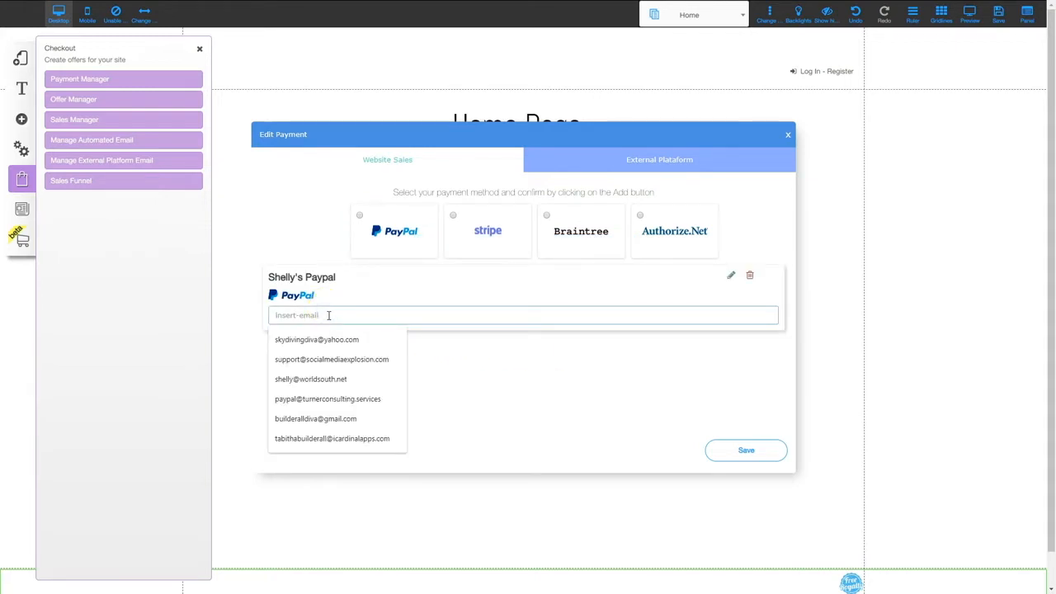
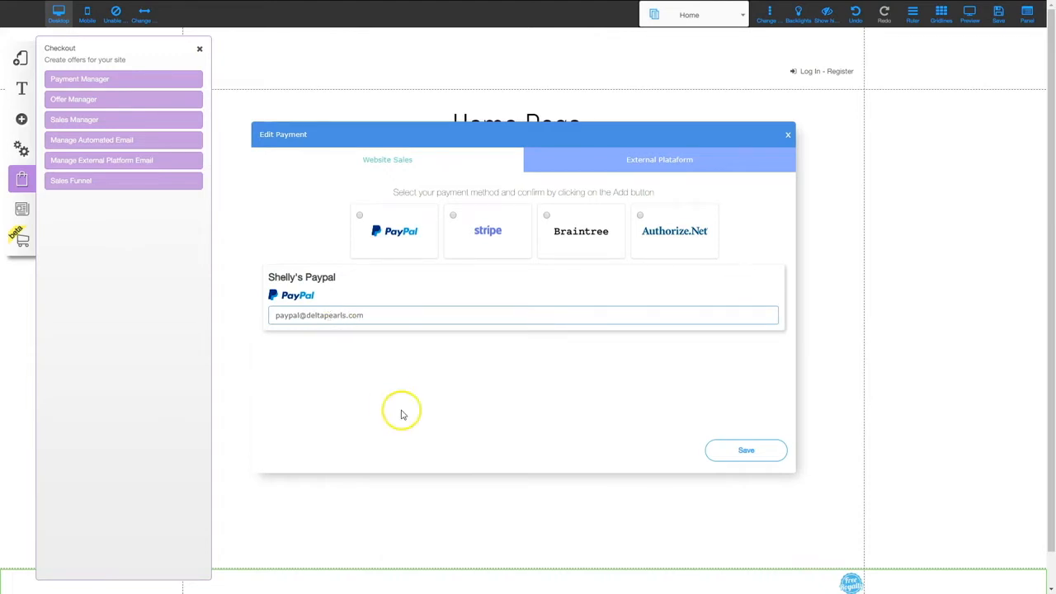
click(748, 452)
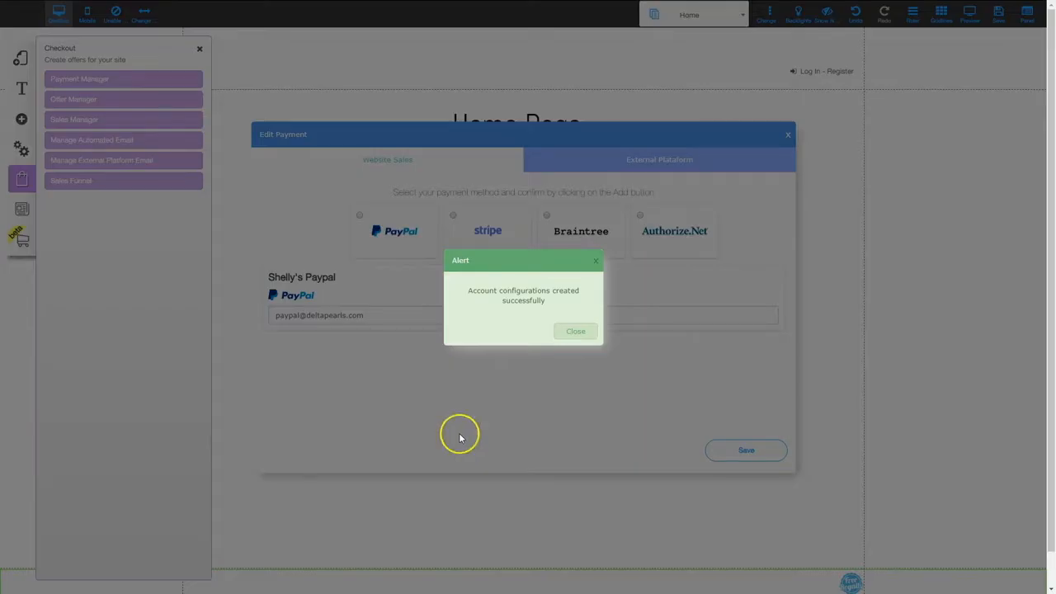
click(580, 334)
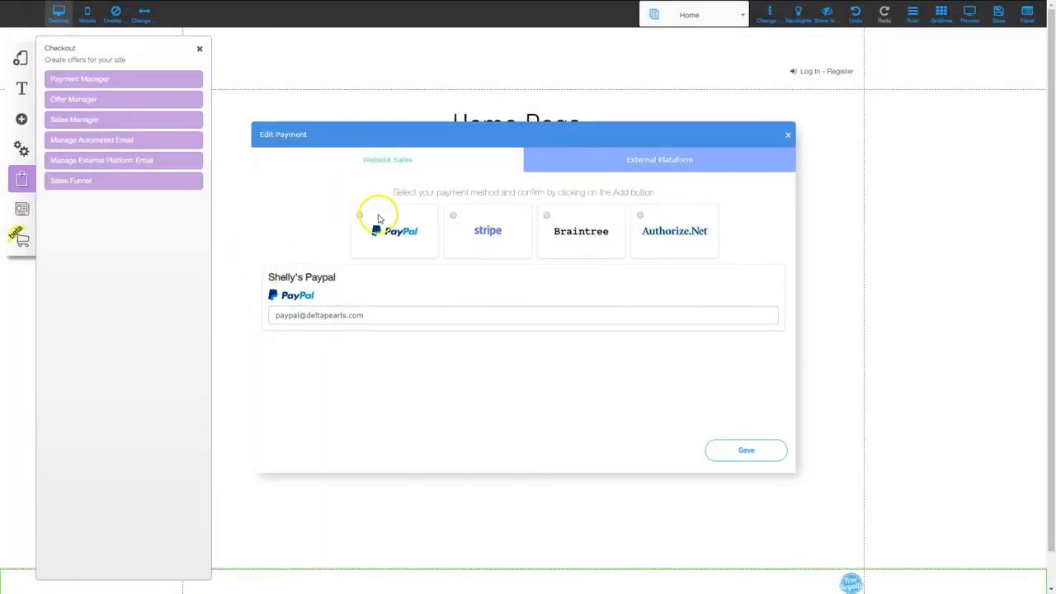
click(88, 98)
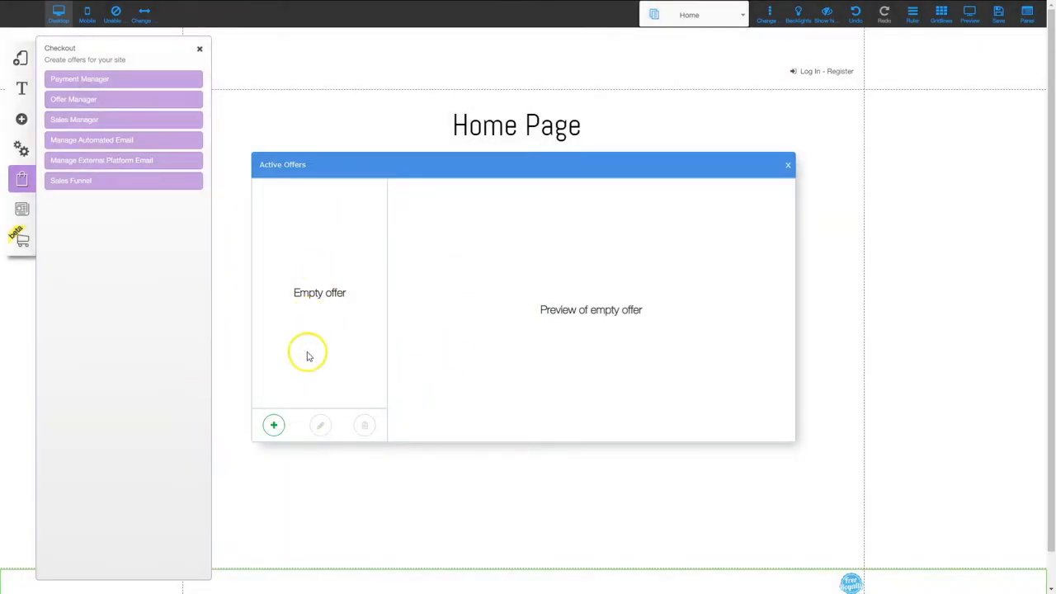
- Create a new offer titled 'Testing Offer', reusing the title as its description
click(273, 425)
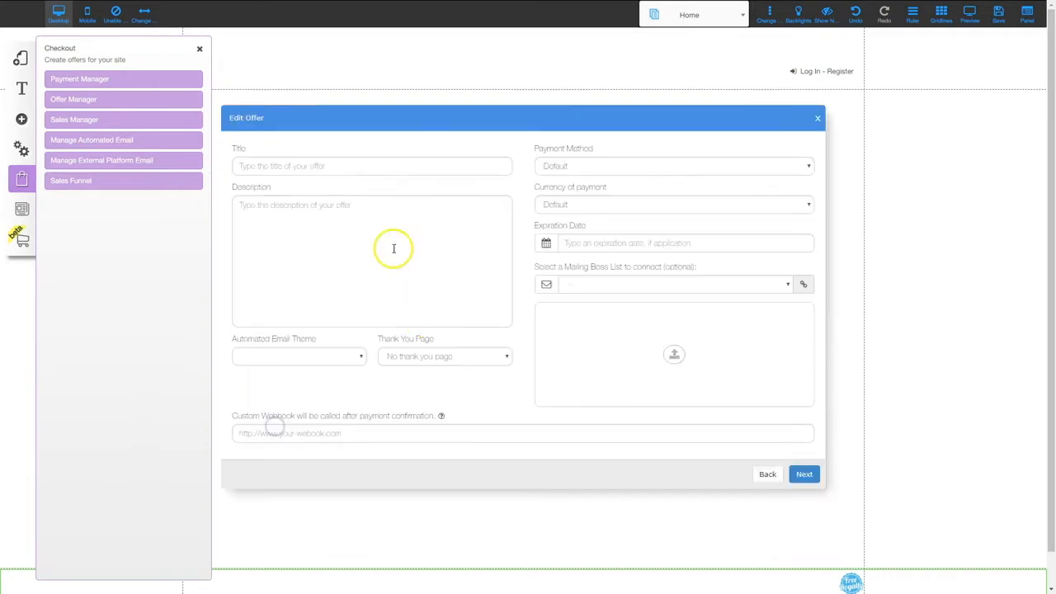
click(343, 166)
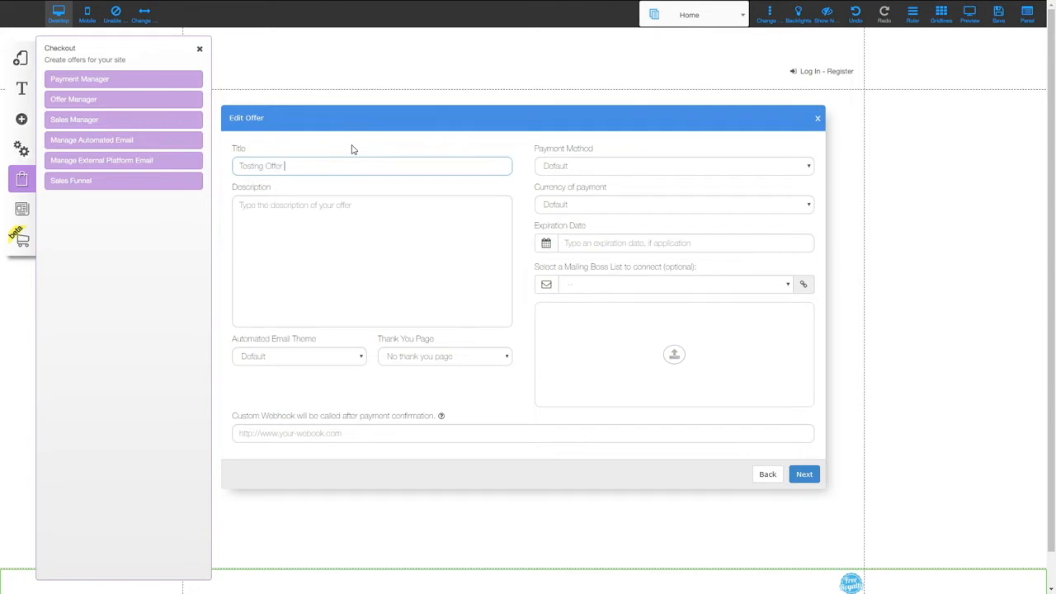
text(Testing Offer)
key(Tab)
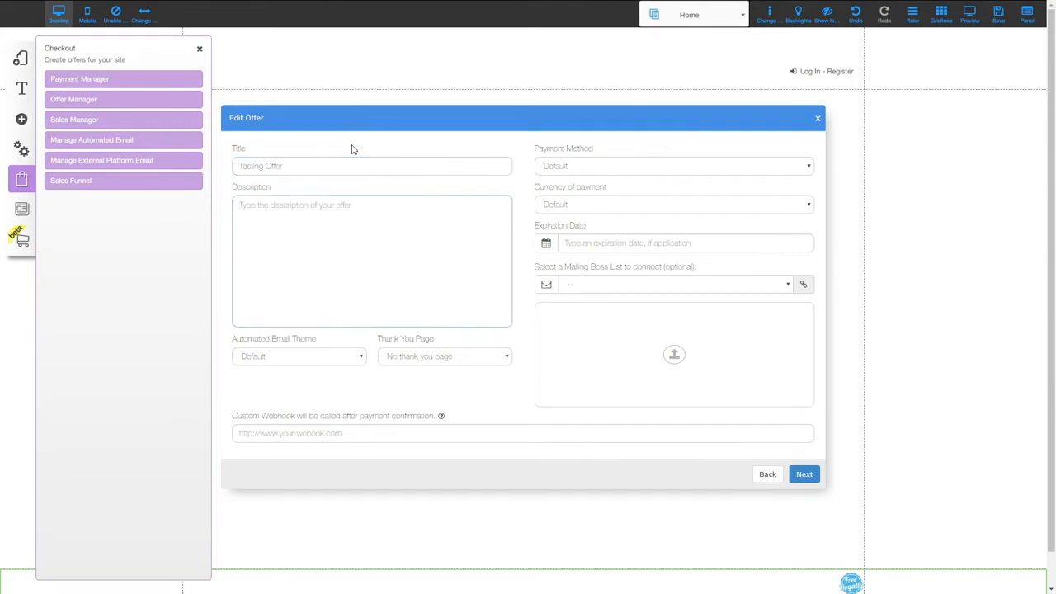
drag(337, 164, 211, 170)
key(ctrl+c)
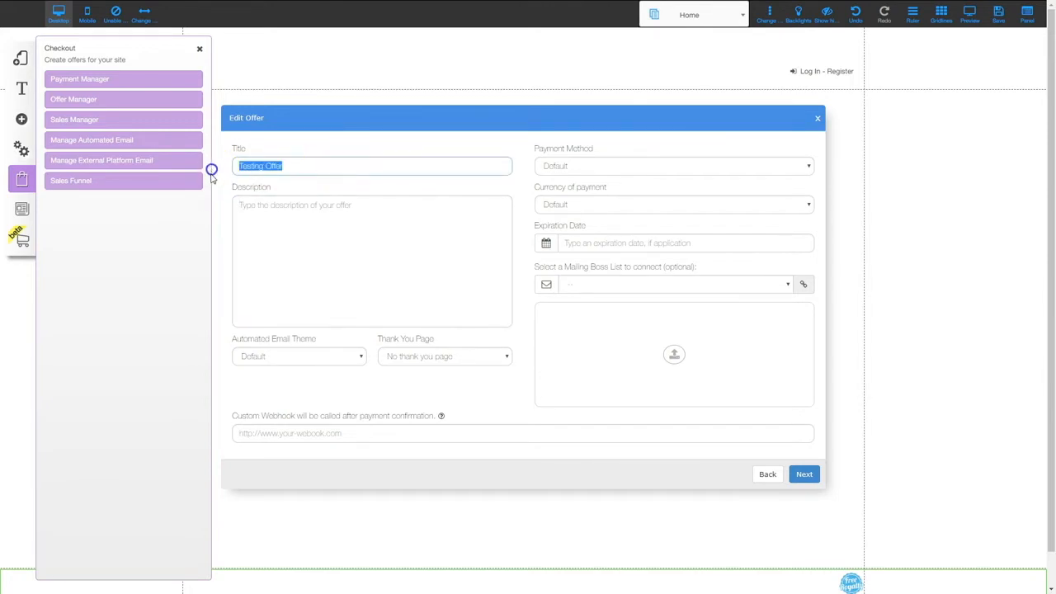
click(366, 243)
key(ctrl+v)
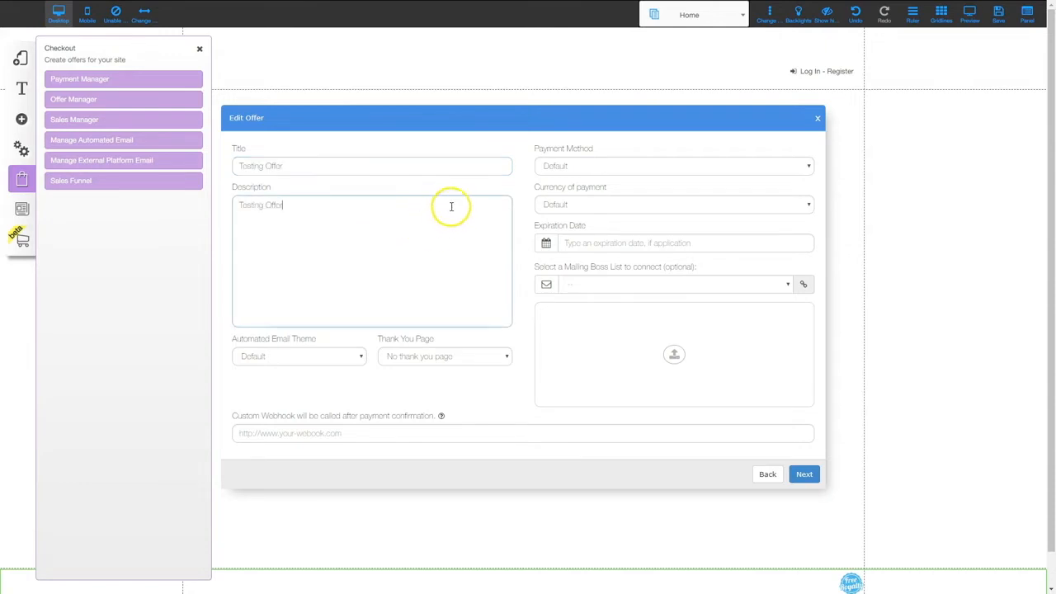
- Set the offer's payment method to PayPal and its currency to U.S. Dollar
click(602, 169)
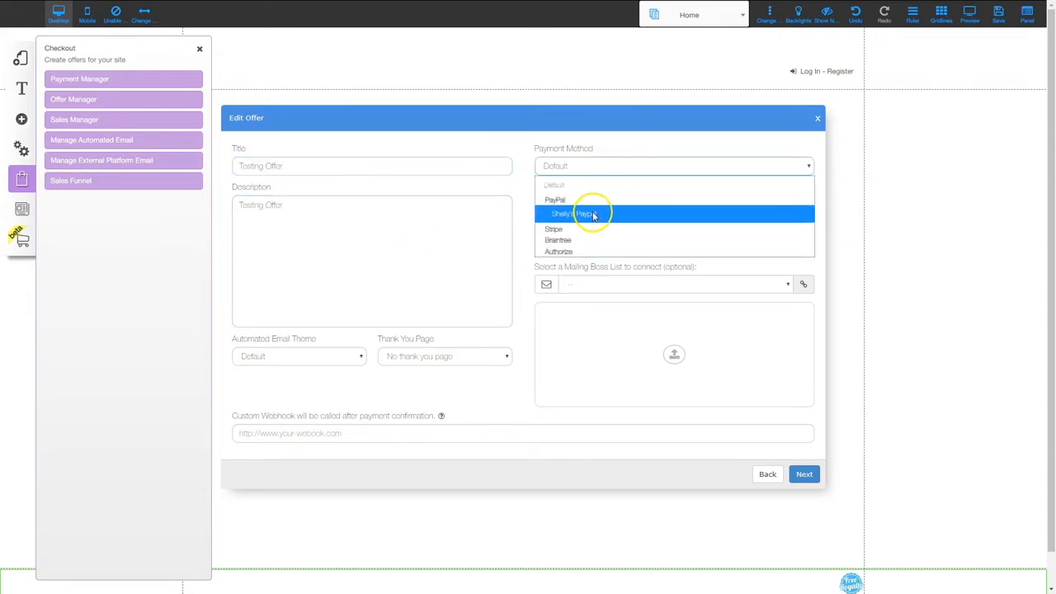
click(594, 215)
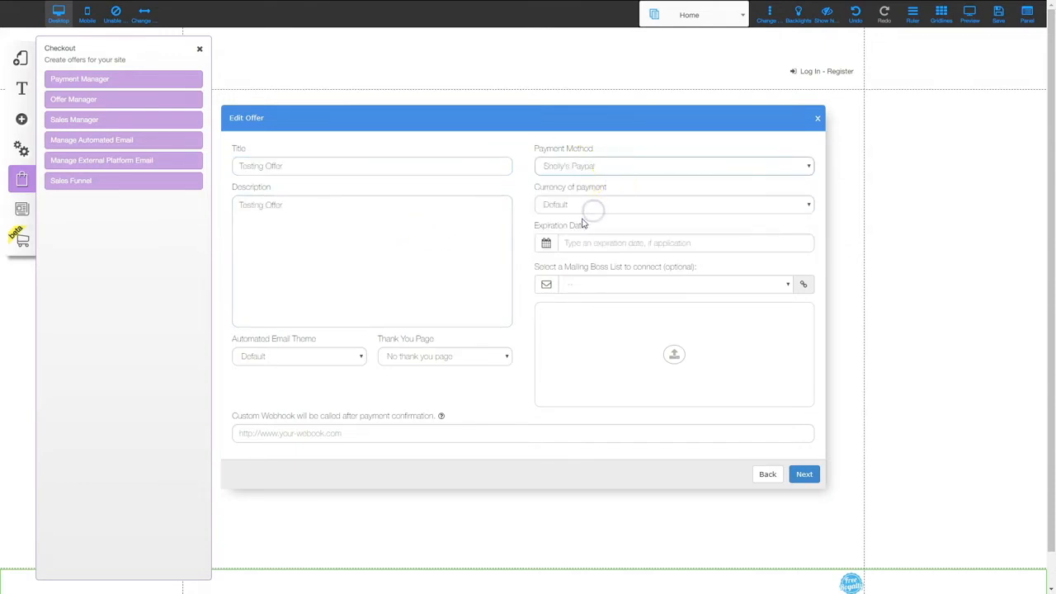
click(583, 208)
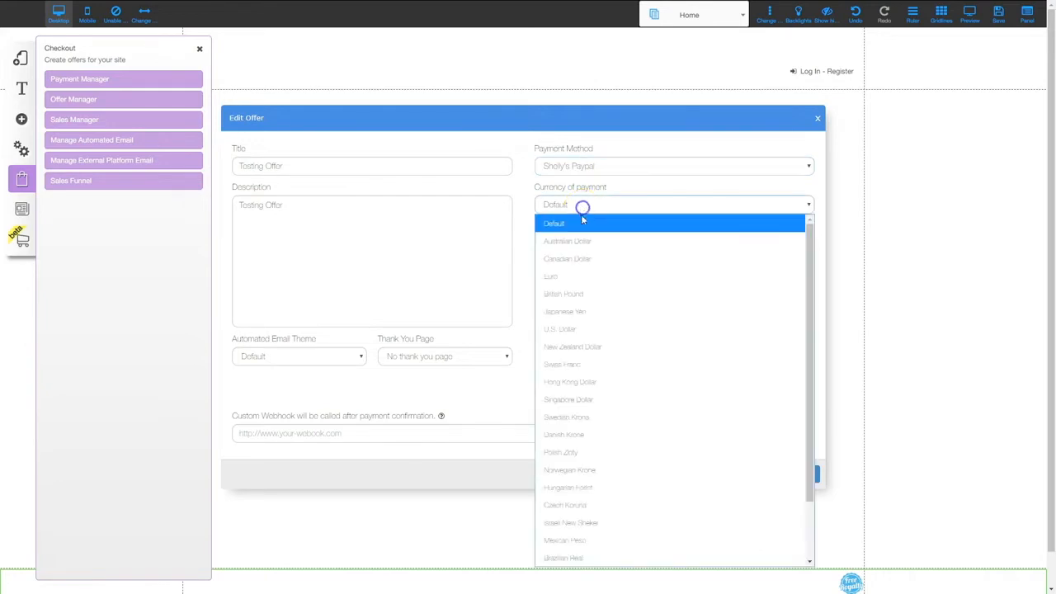
click(575, 330)
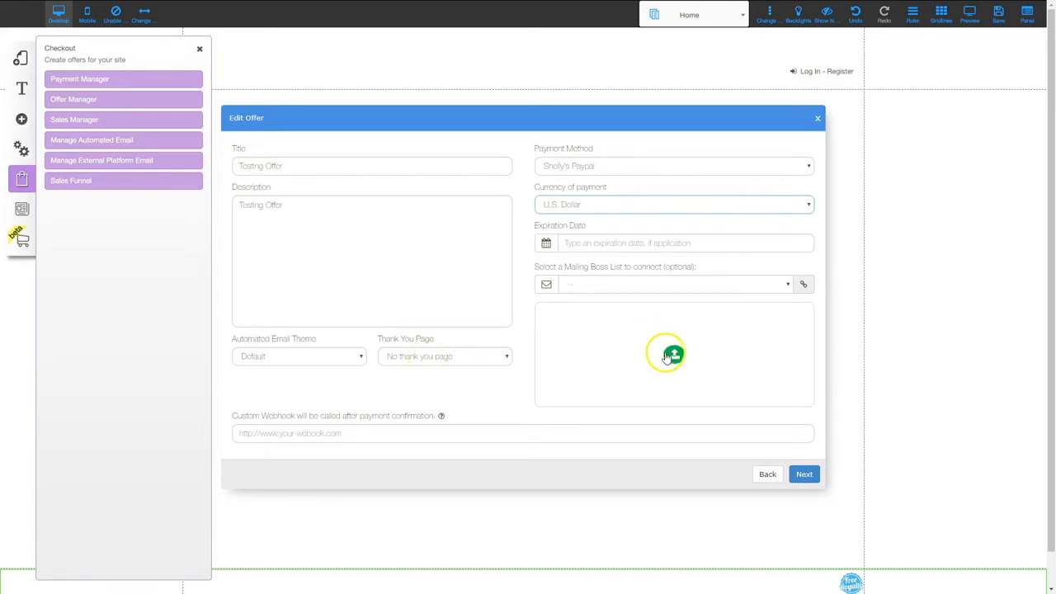
click(807, 476)
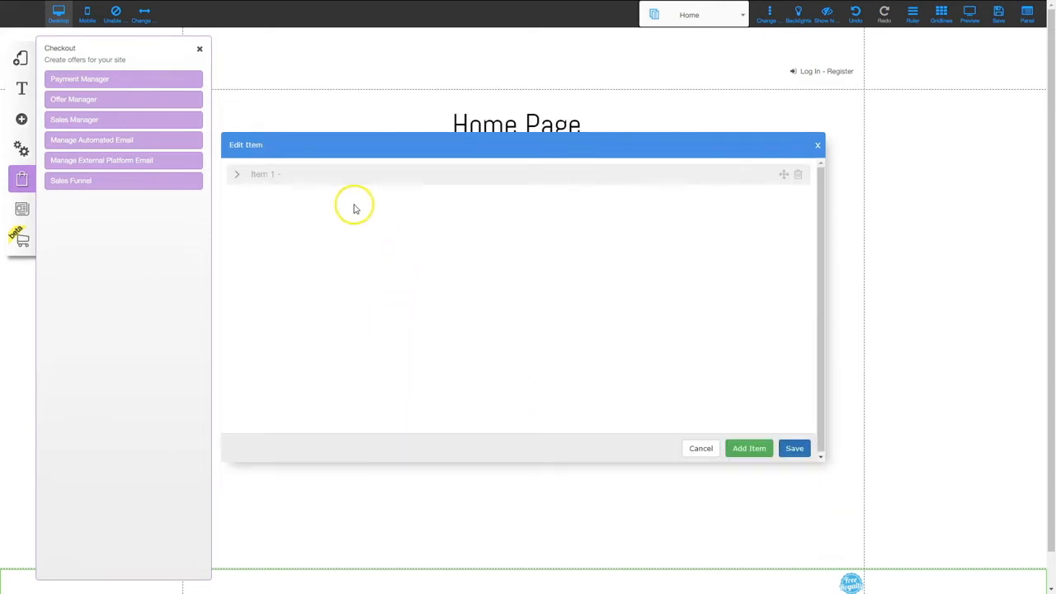
- Name Item 1 'Testing Offer', price it at 0.05, and give it the description 'Testing Offer'
click(289, 203)
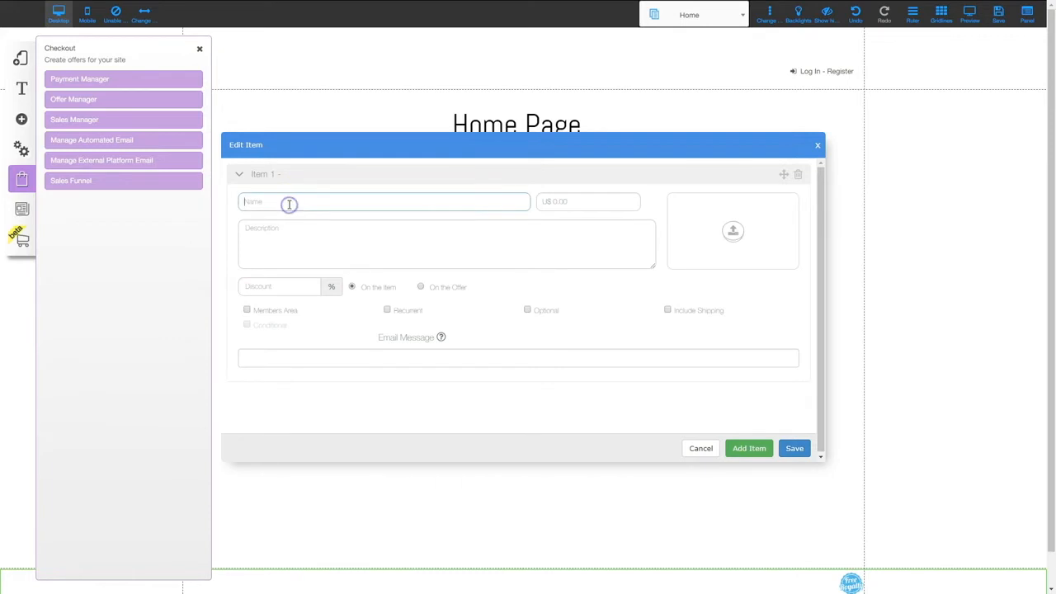
text(Testing Offer)
click(573, 203)
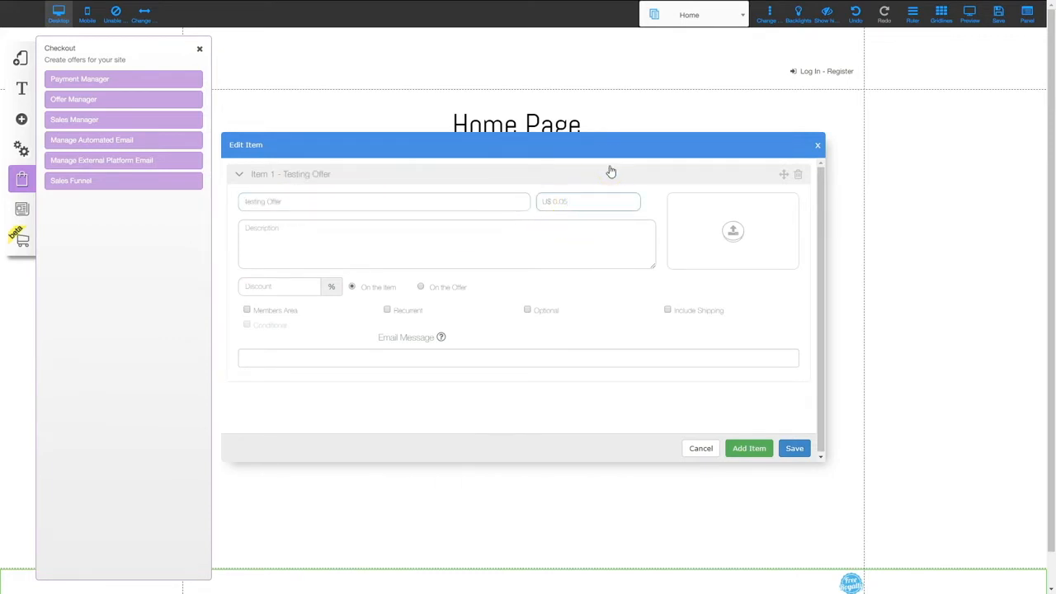
click(389, 227)
key(ctrl+v)
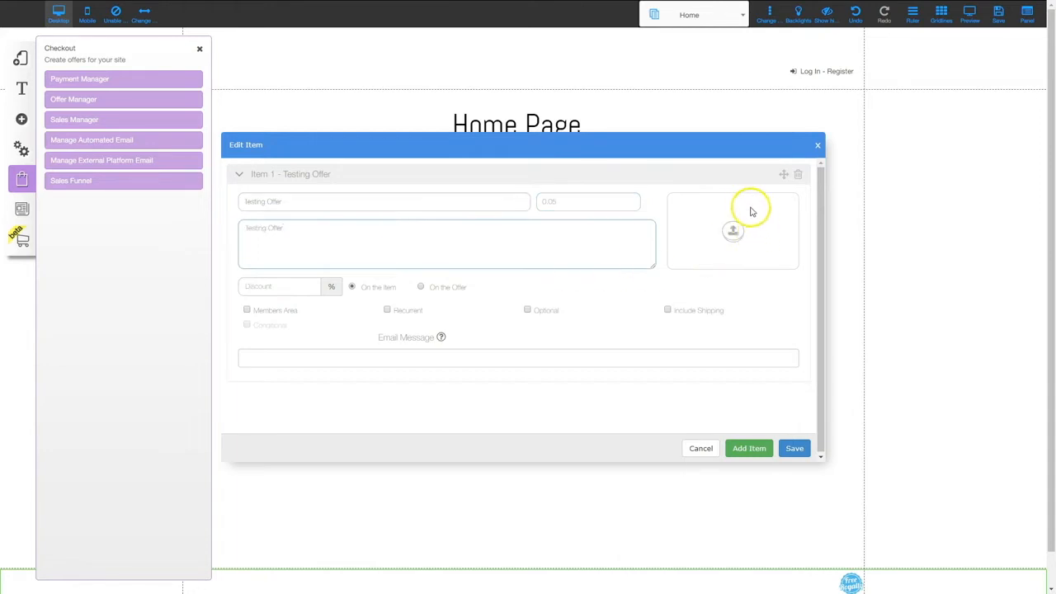
- Make the item grant Paid Membership members-area access and save the offer
click(246, 311)
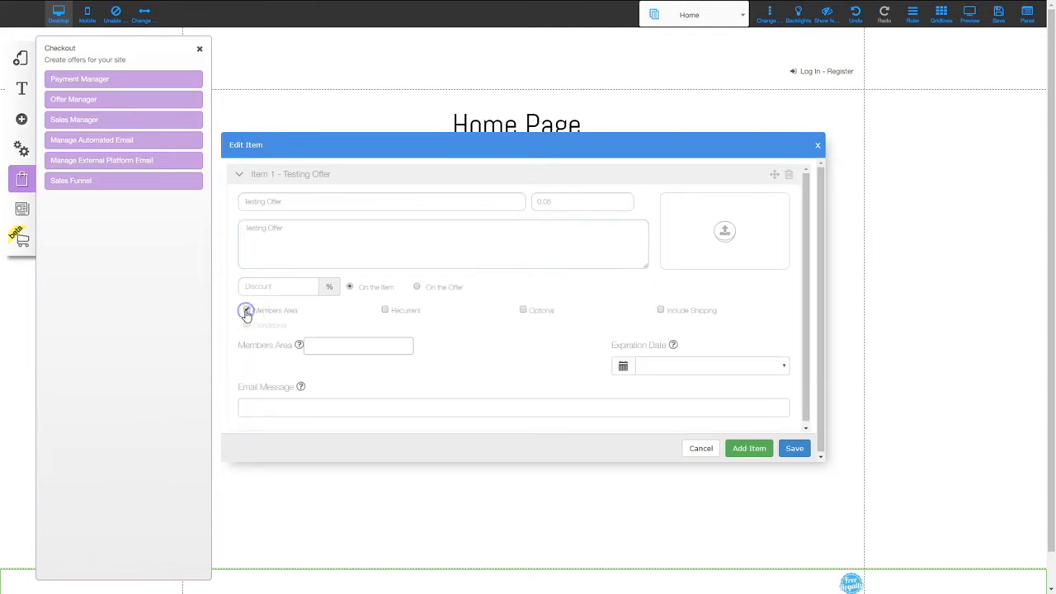
click(330, 345)
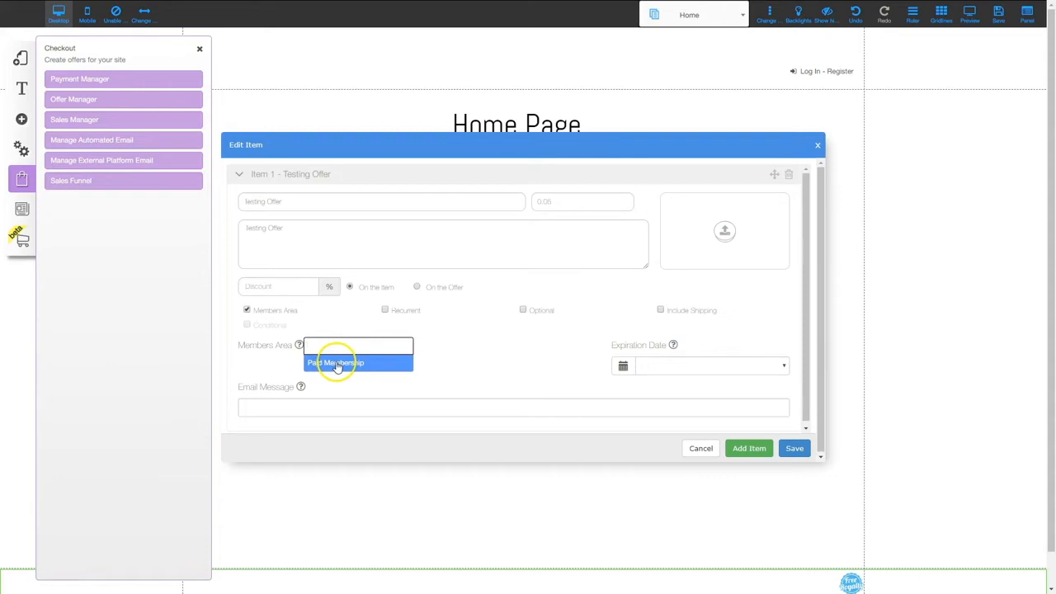
click(337, 364)
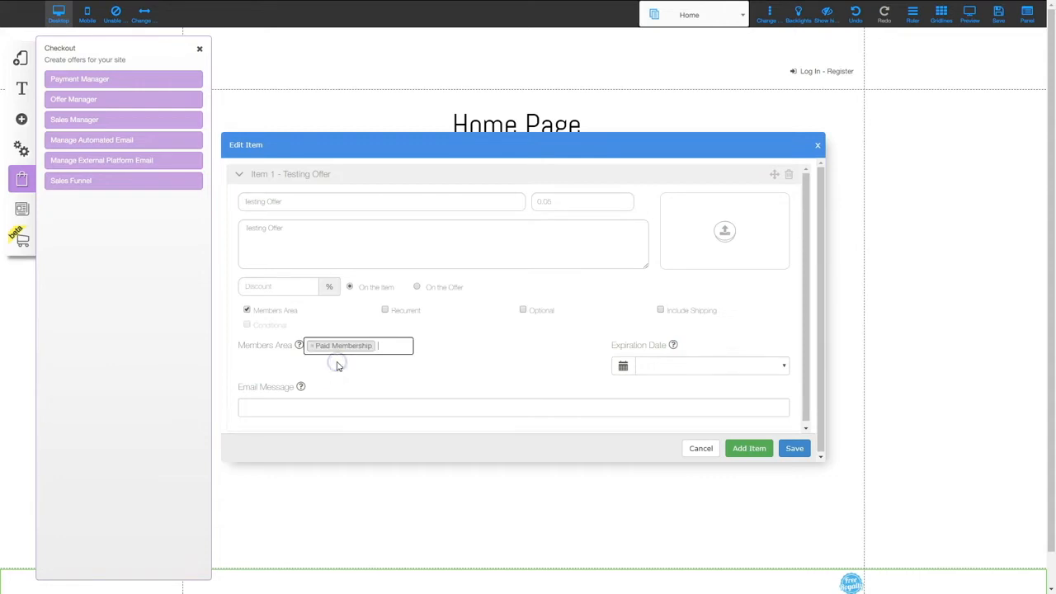
click(795, 449)
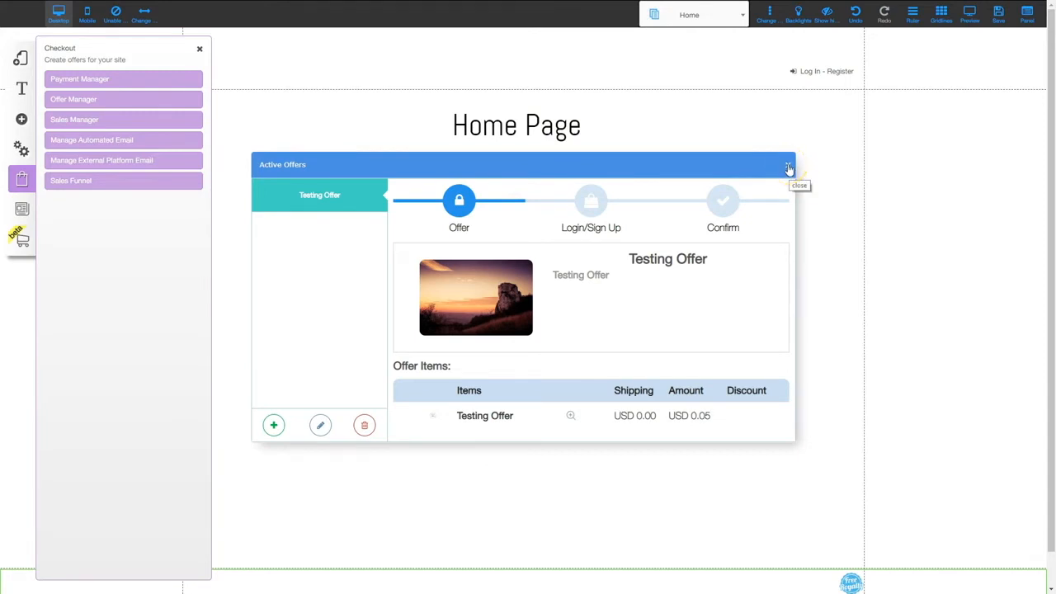
- Restrict the Protected Area 2 layout to Paid Membership members
click(788, 166)
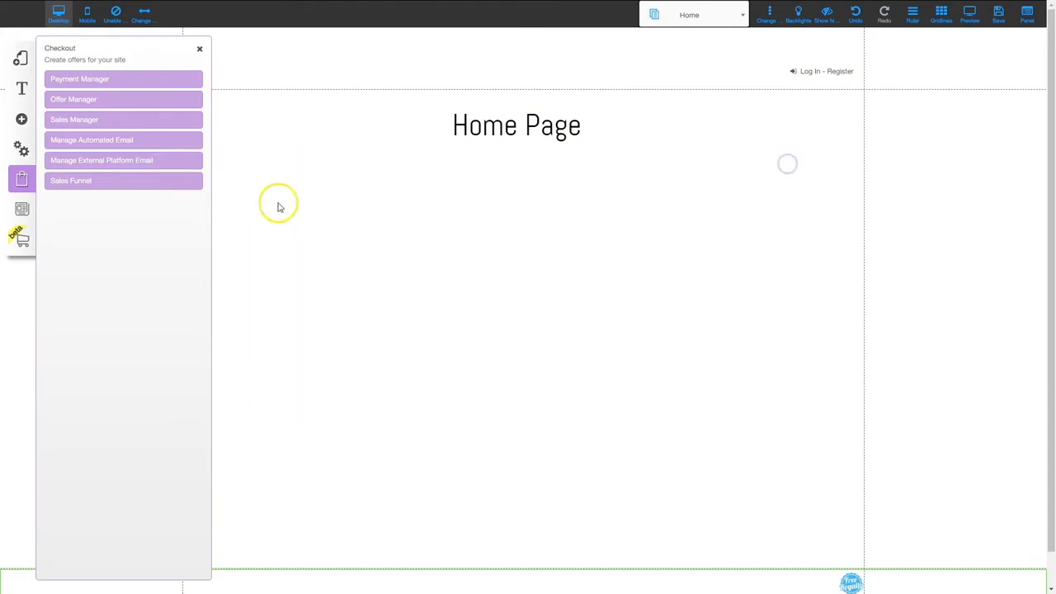
click(20, 58)
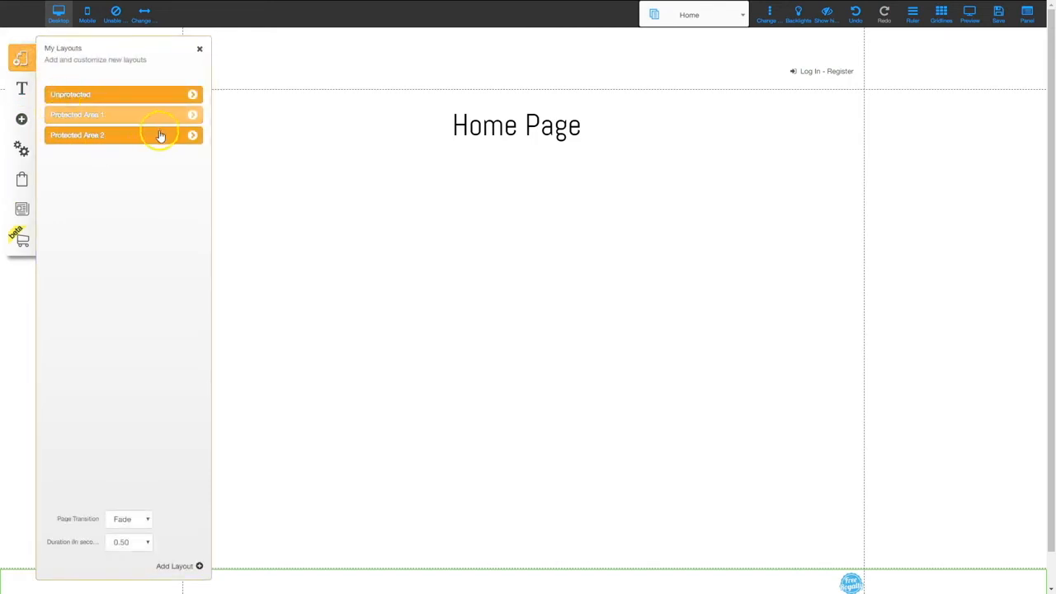
click(192, 135)
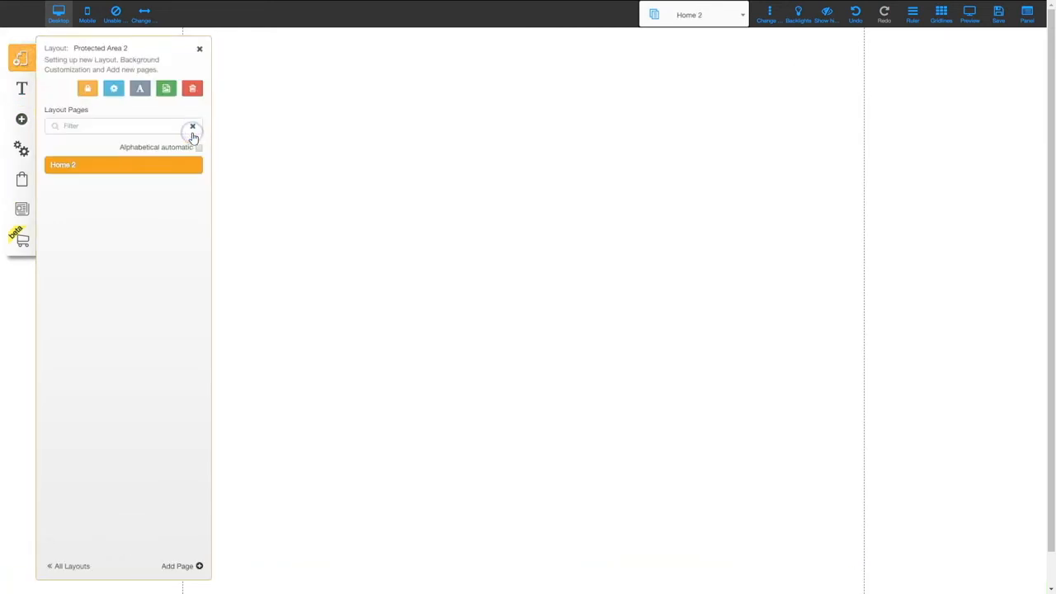
click(87, 89)
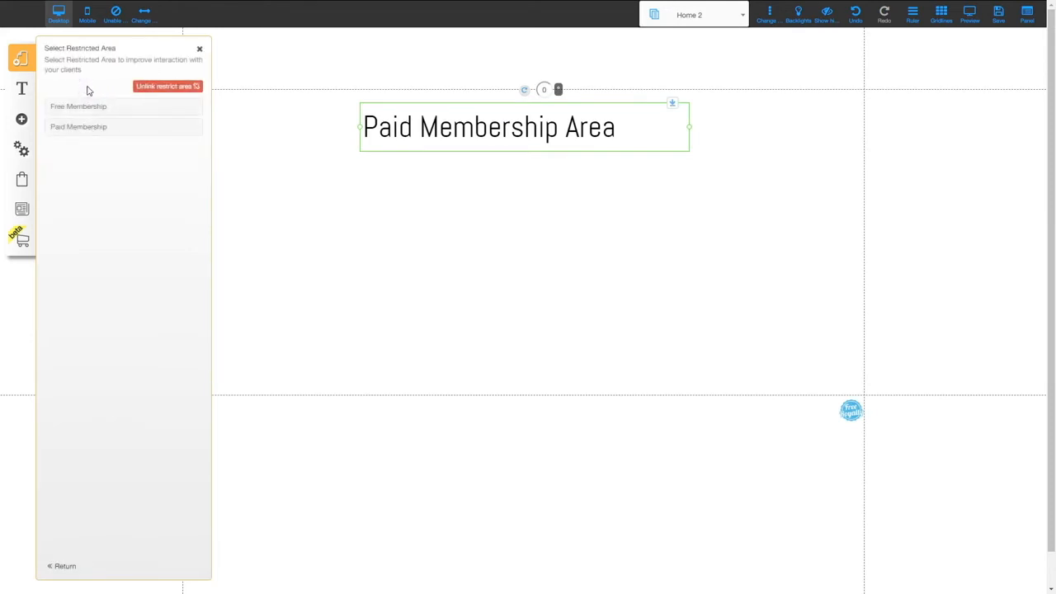
click(70, 130)
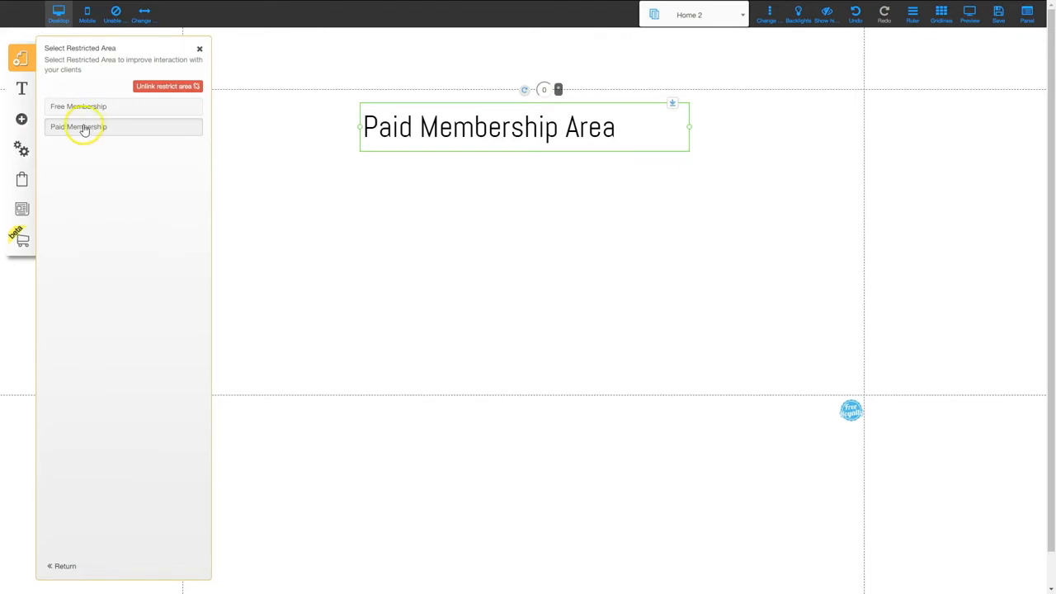
click(83, 128)
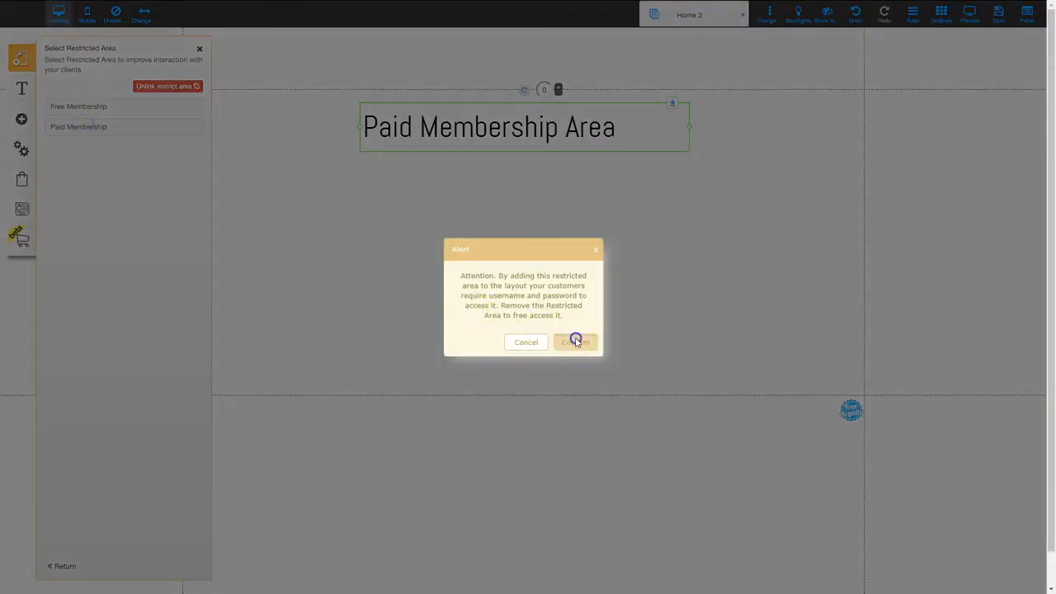
click(576, 340)
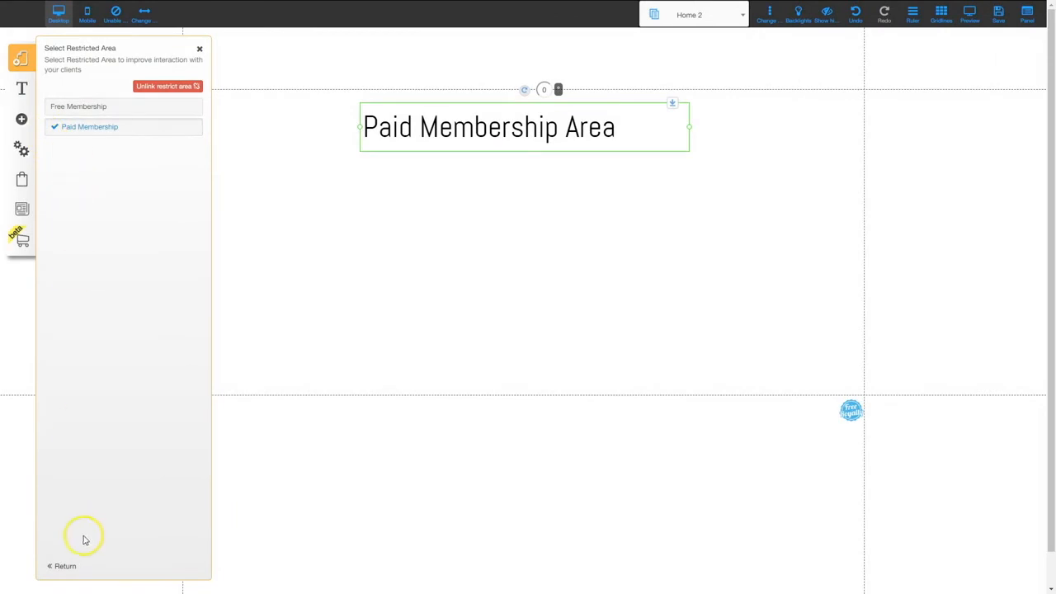
click(270, 200)
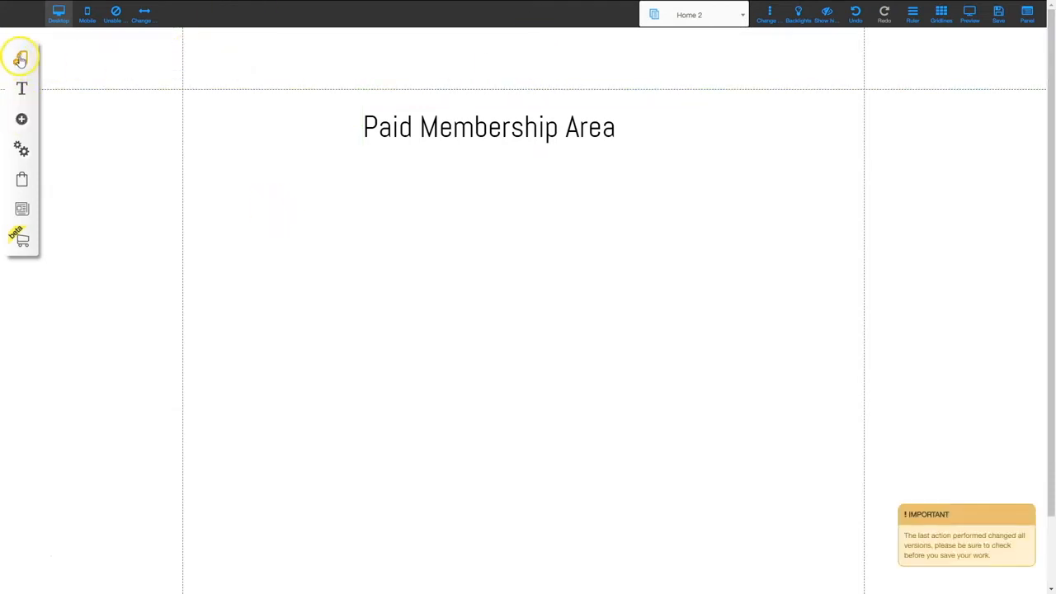
- Return to editing the Unprotected layout's Home Page
click(20, 58)
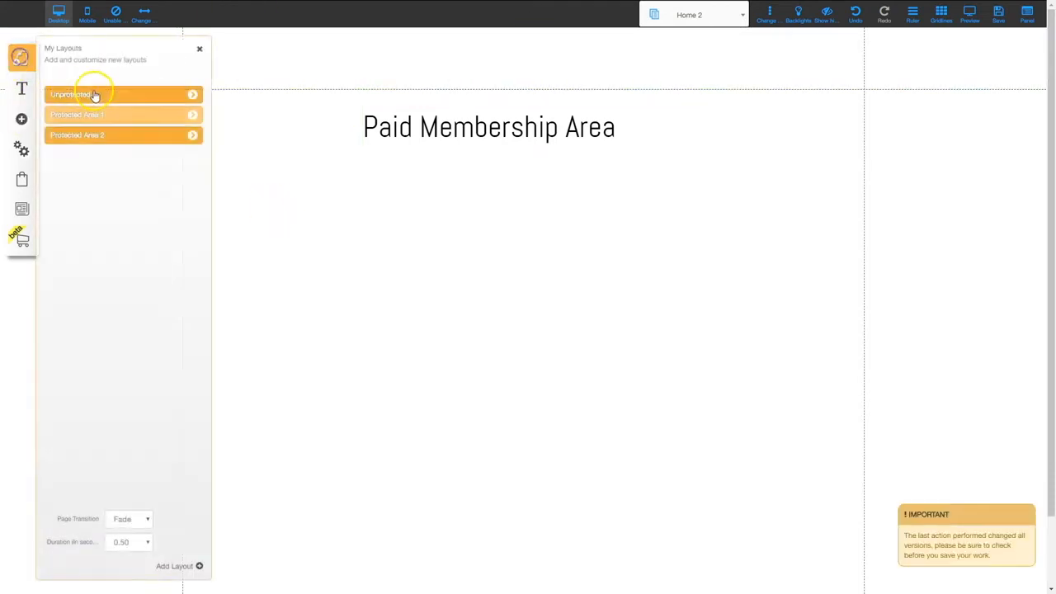
click(97, 94)
click(200, 47)
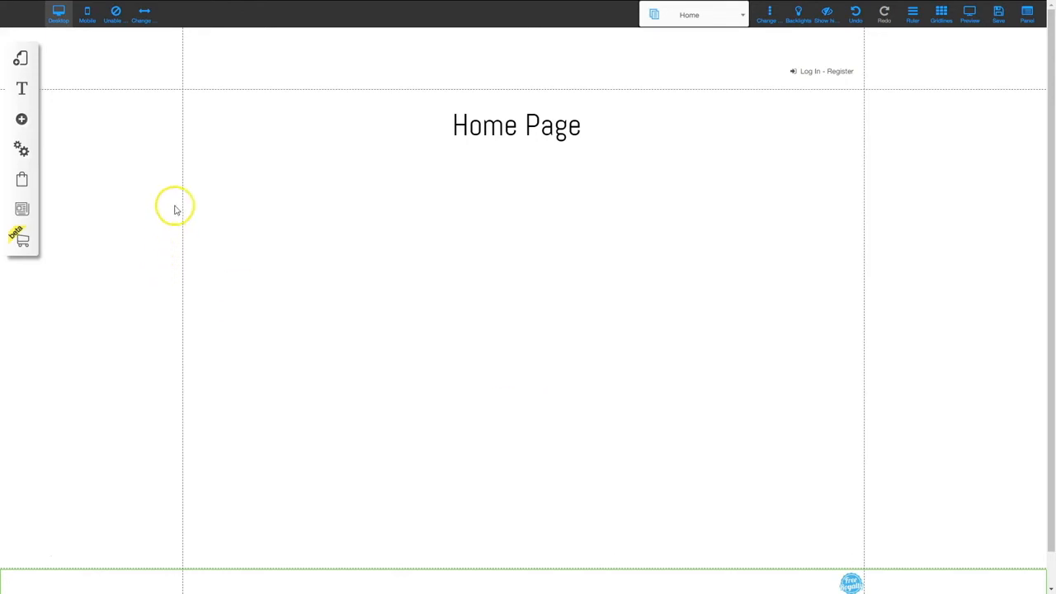
- Add a basic checkout for Testing Offer below the Home Page heading and make it taller
click(22, 121)
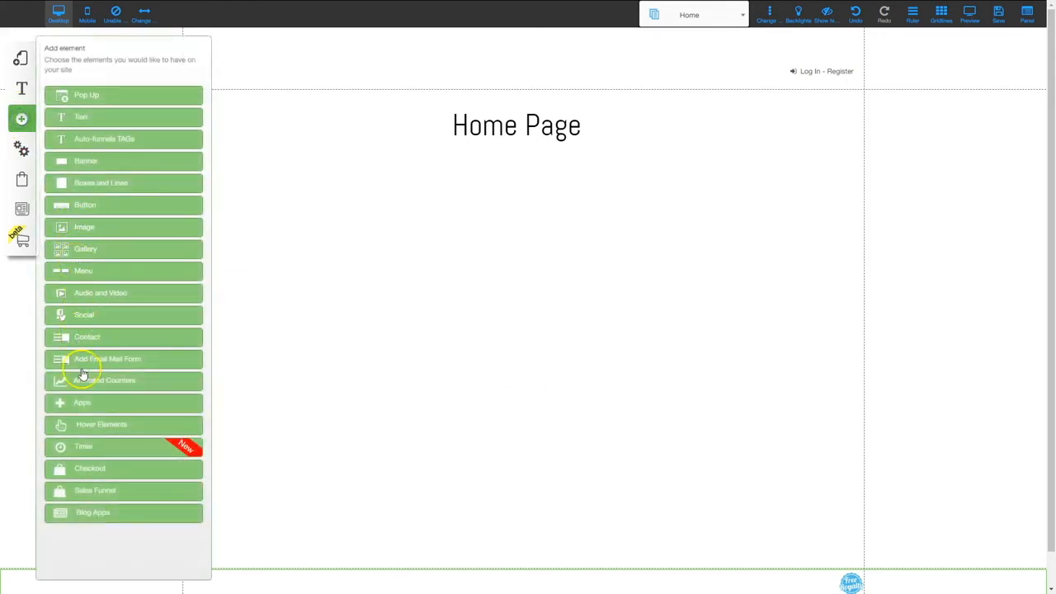
drag(84, 465, 98, 440)
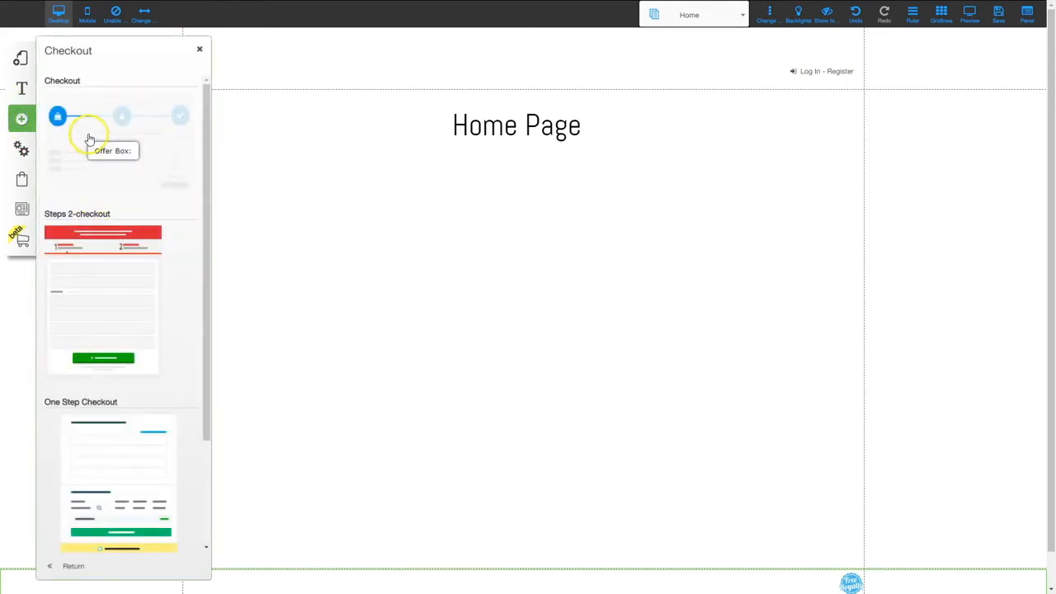
click(89, 136)
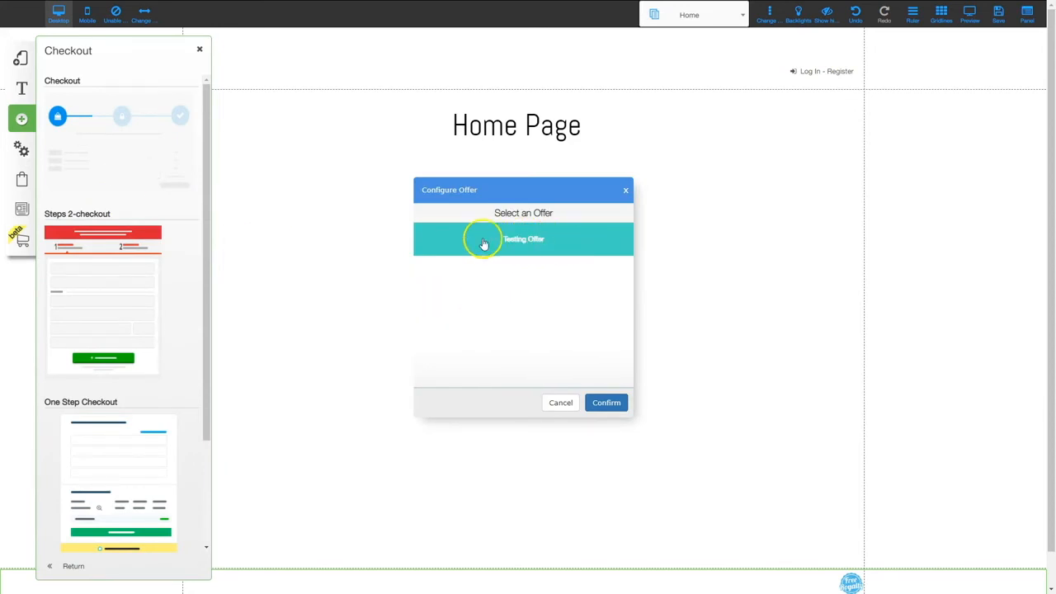
click(518, 240)
click(607, 401)
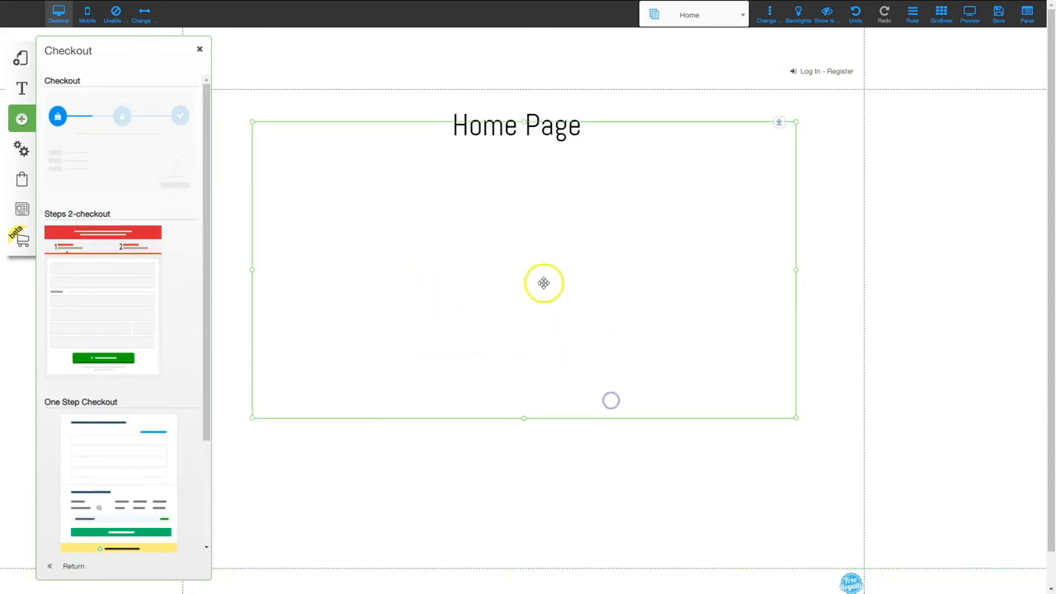
mouse_move(550, 224)
mouse_down()
mouse_move(554, 262)
mouse_move(558, 243)
mouse_up()
drag(537, 477, 538, 536)
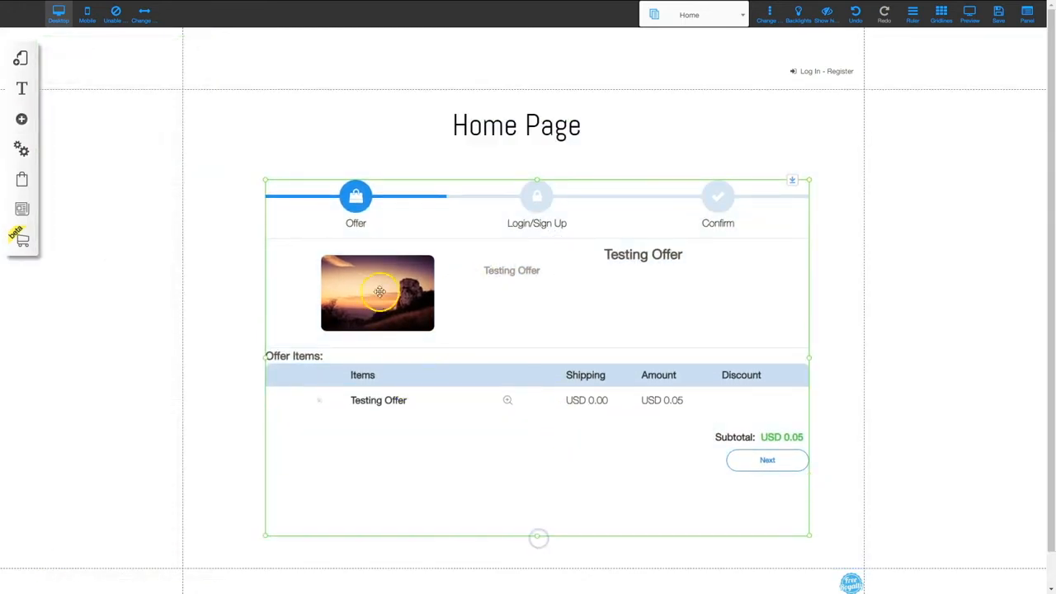
- Review the checkout's appearance options and cancel without changing anything
click(534, 313)
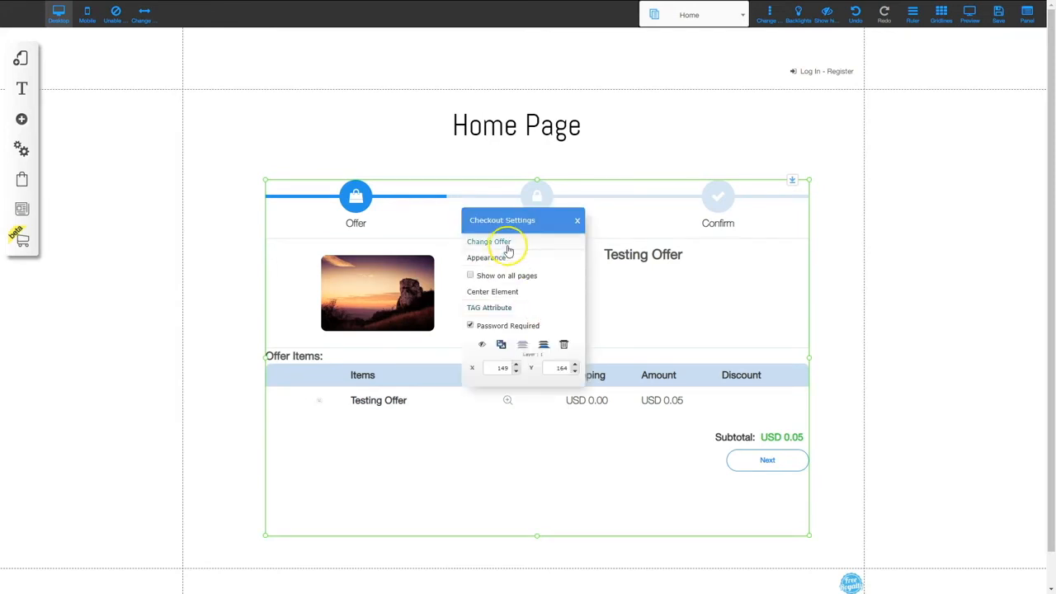
click(506, 253)
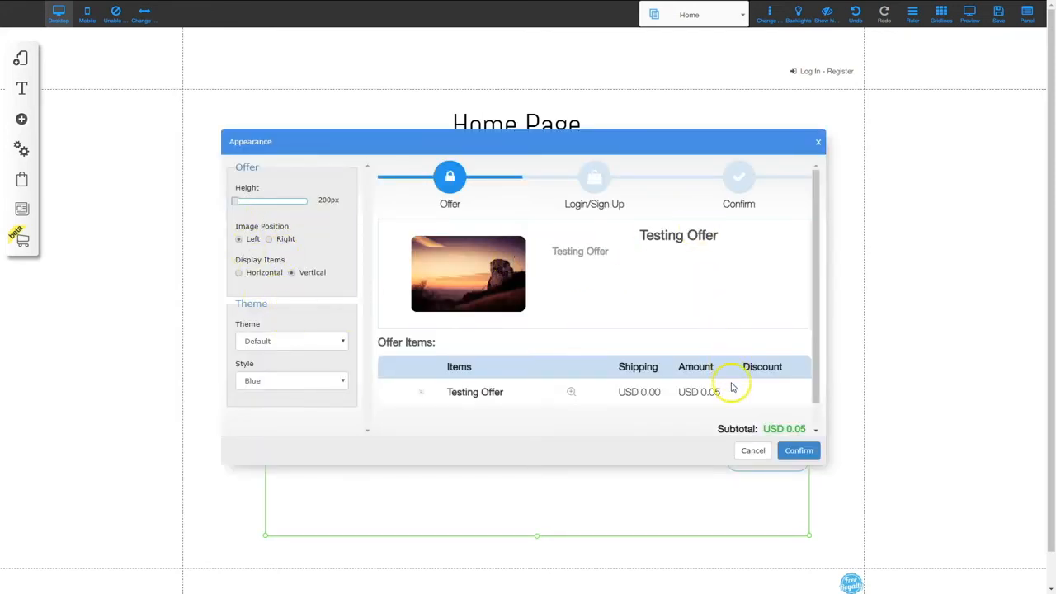
click(753, 451)
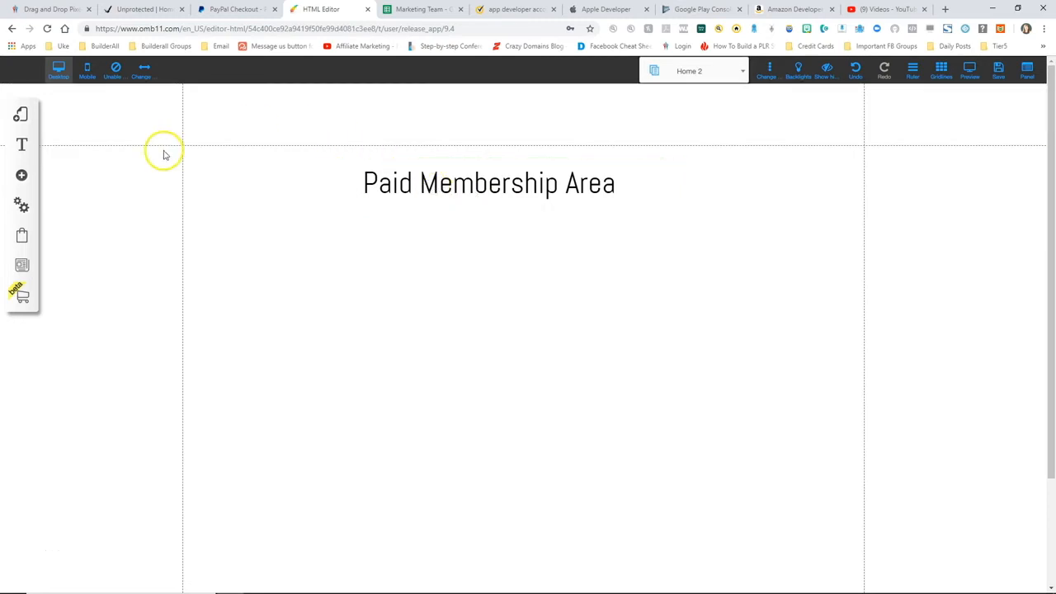
- Add a new blank page to the Unprotected layout
click(22, 116)
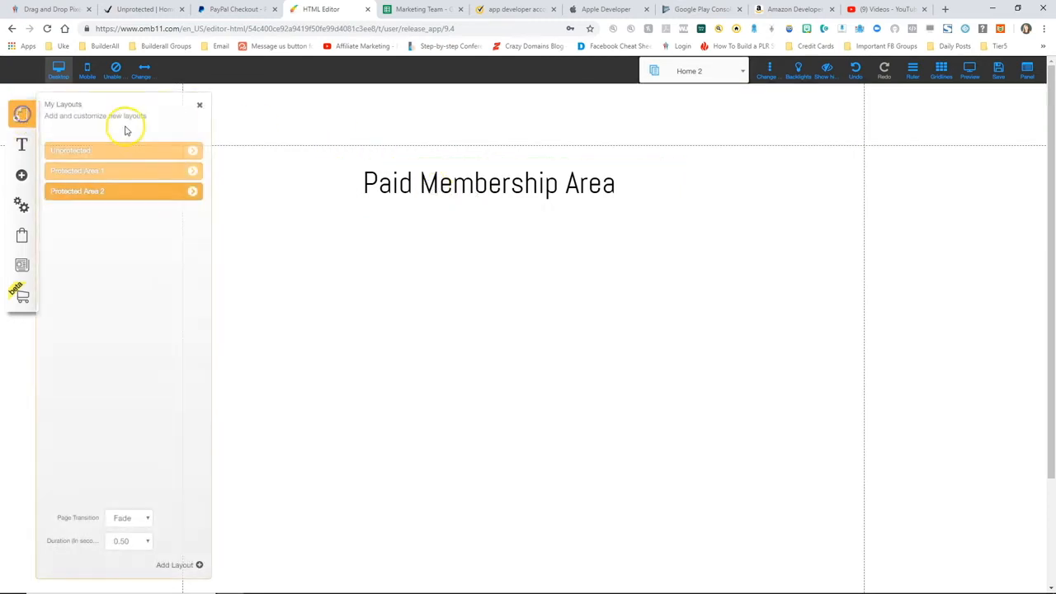
click(192, 151)
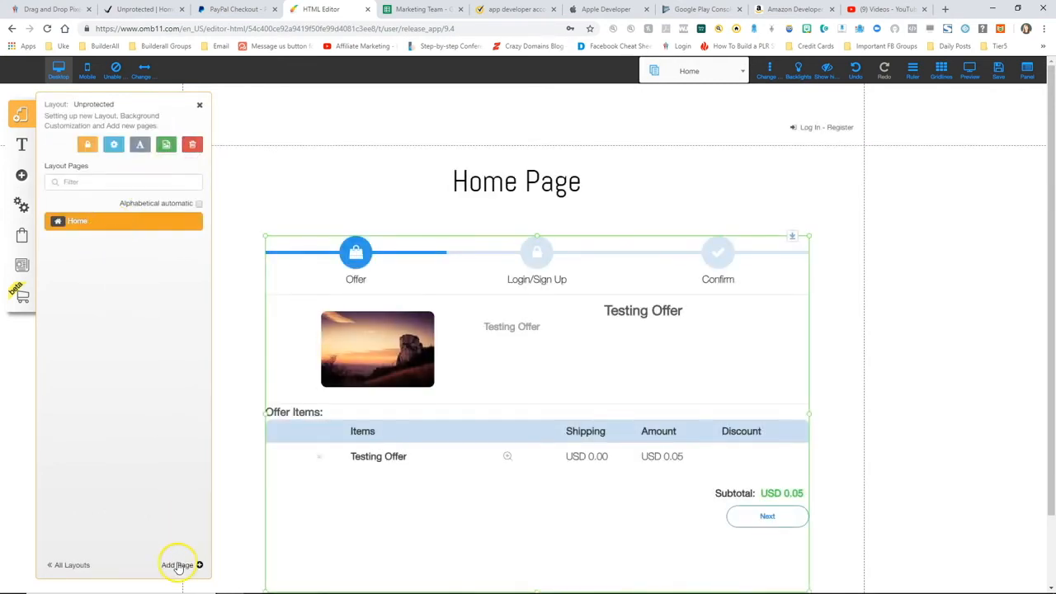
click(189, 563)
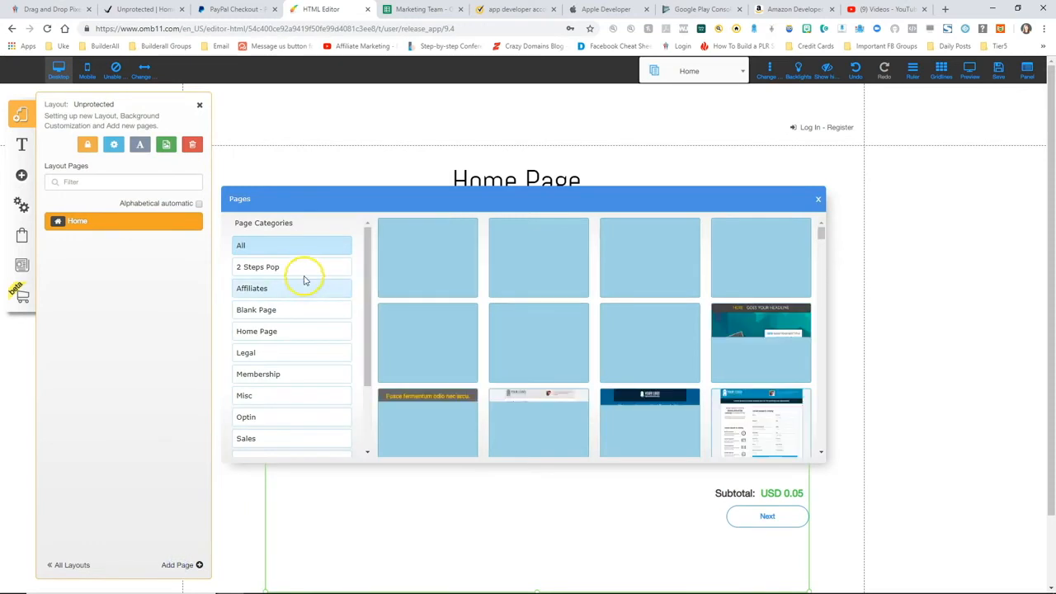
click(271, 309)
click(439, 271)
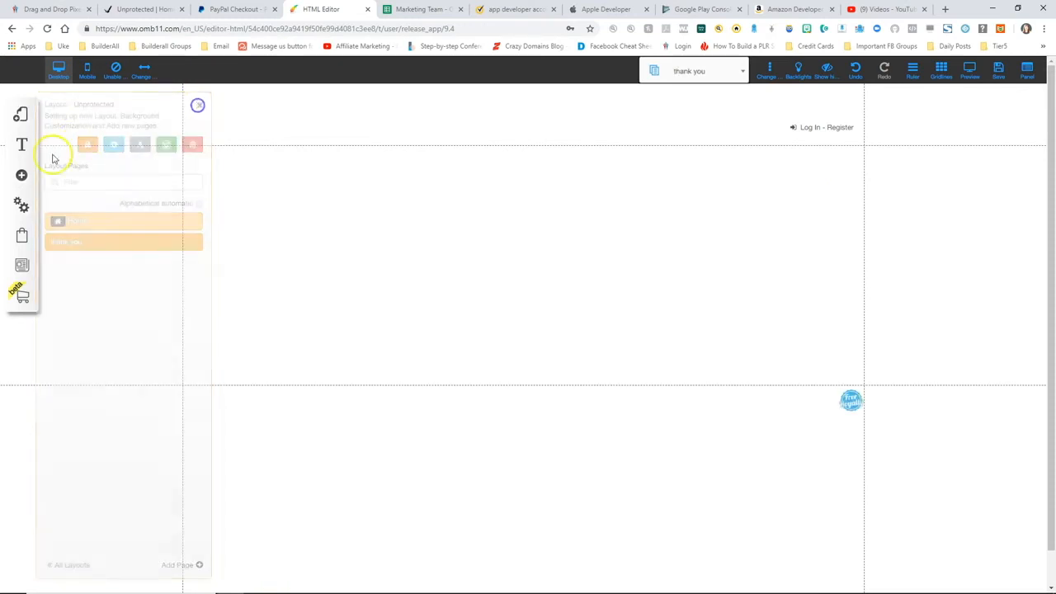
- Add a thank you title text element to the page
click(21, 175)
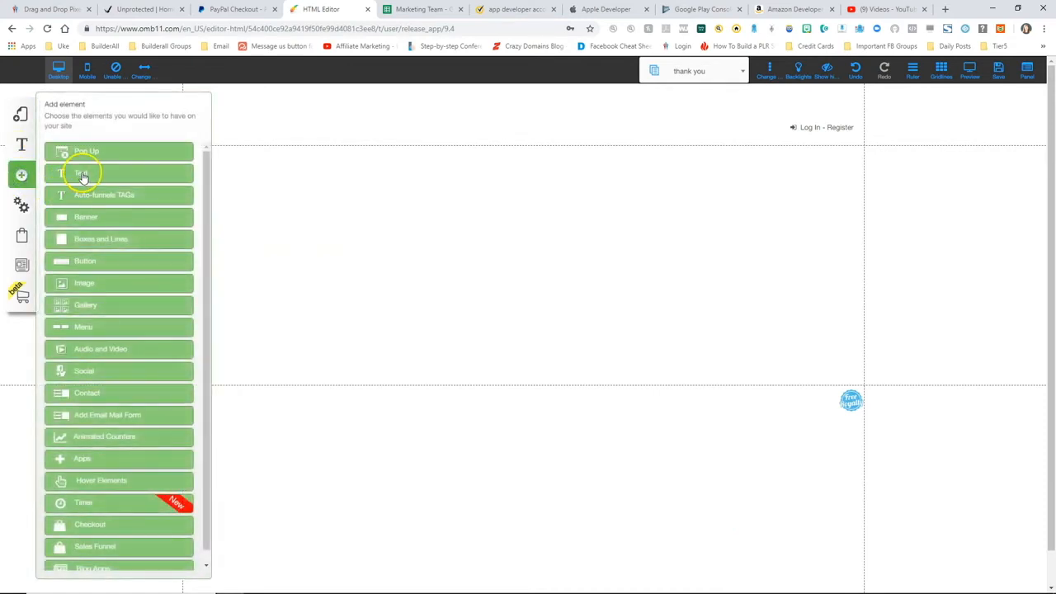
click(83, 172)
click(106, 159)
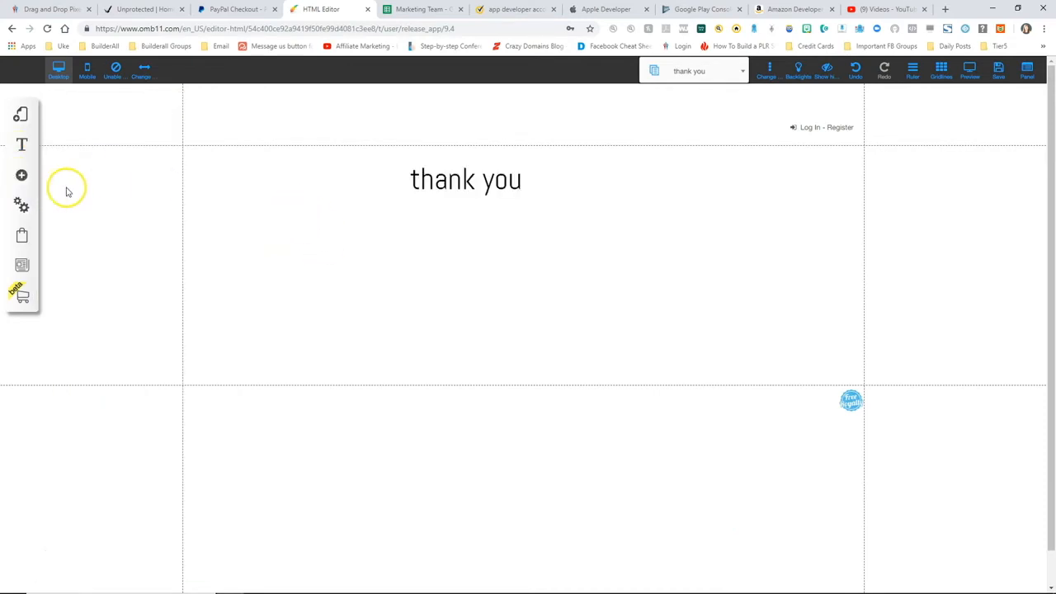
- Place a Buy Now button below the thank you heading
click(22, 175)
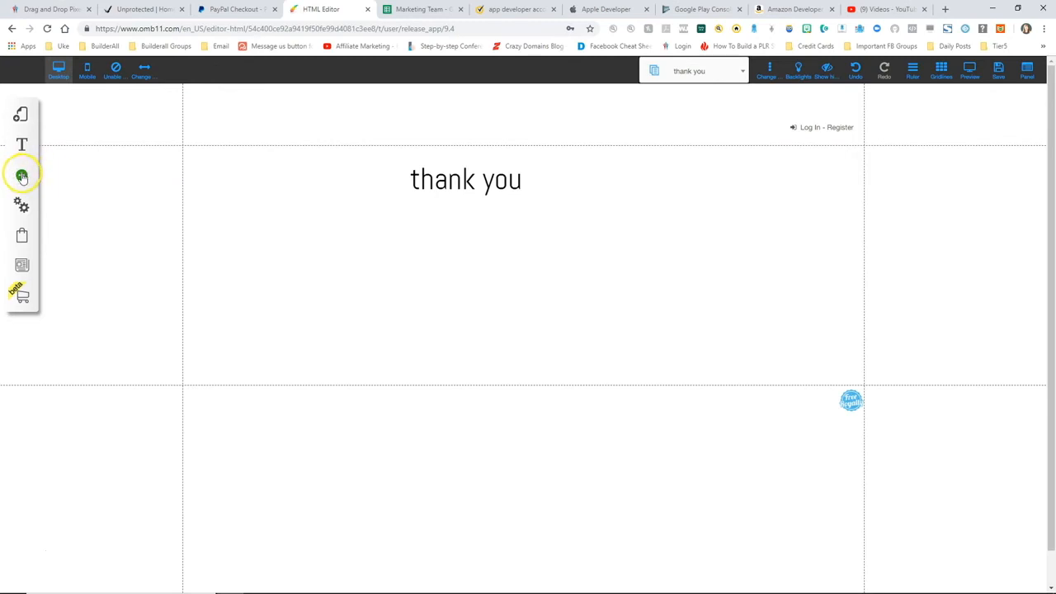
click(22, 177)
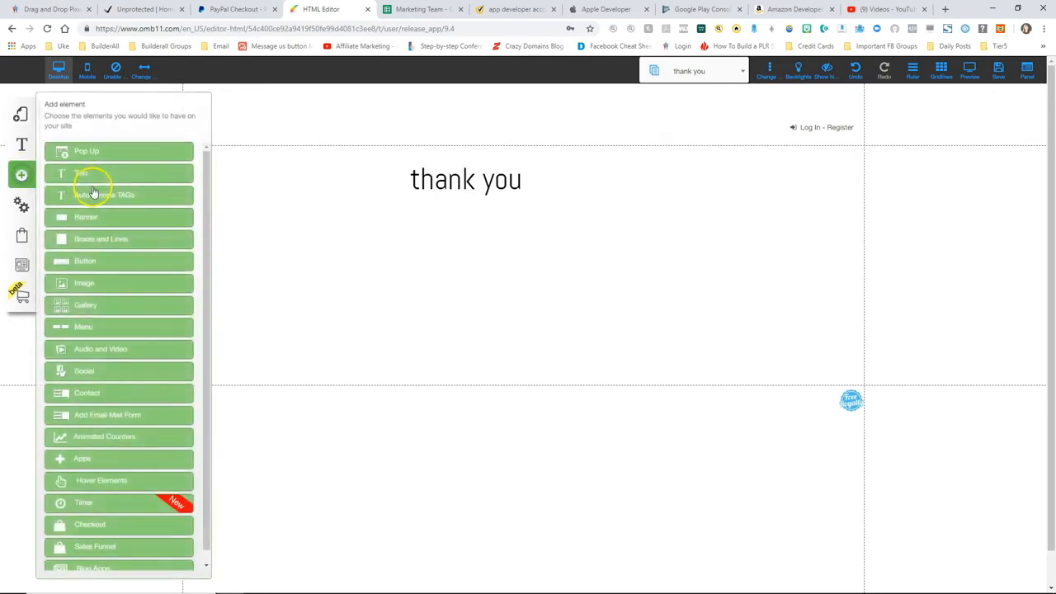
click(85, 261)
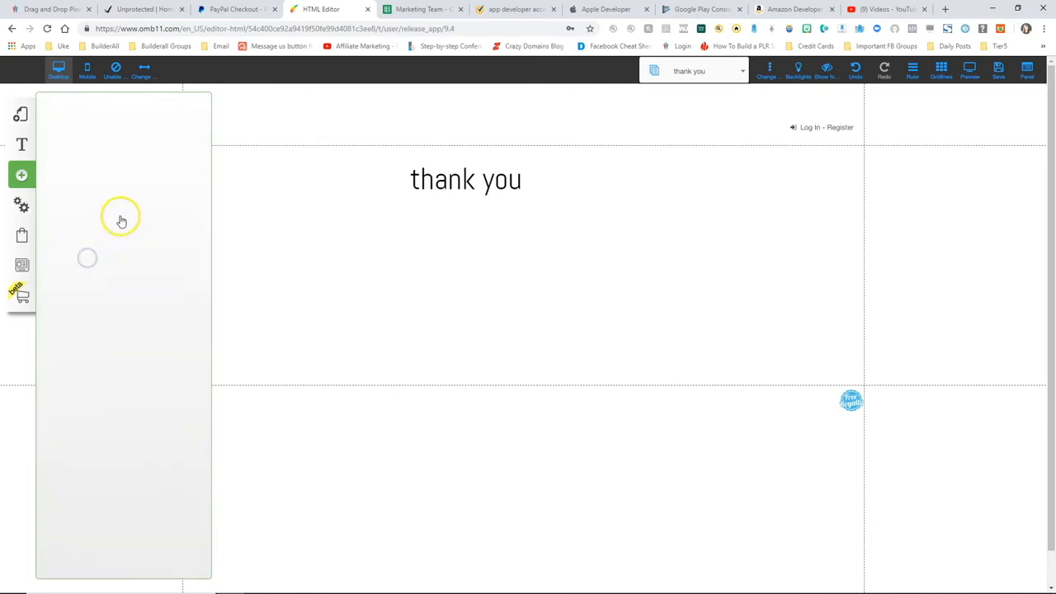
drag(82, 294, 480, 333)
click(199, 107)
- Duplicate the Buy Now button and relabel the top one 'Free Membership Area'
key(ctrl+c)
key(ctrl+v)
right_click(483, 253)
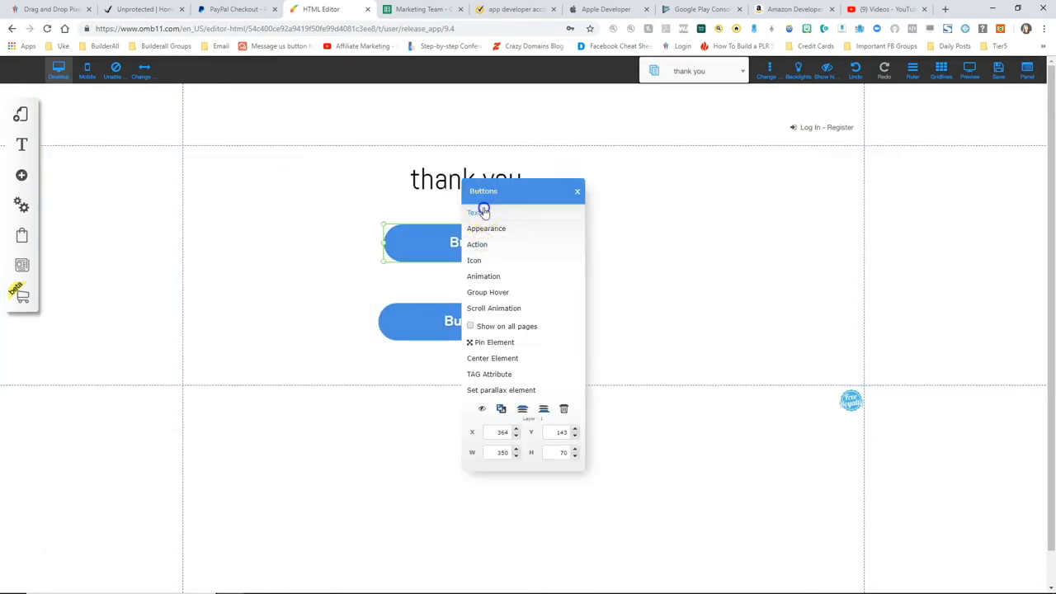
click(483, 208)
drag(492, 302, 458, 308)
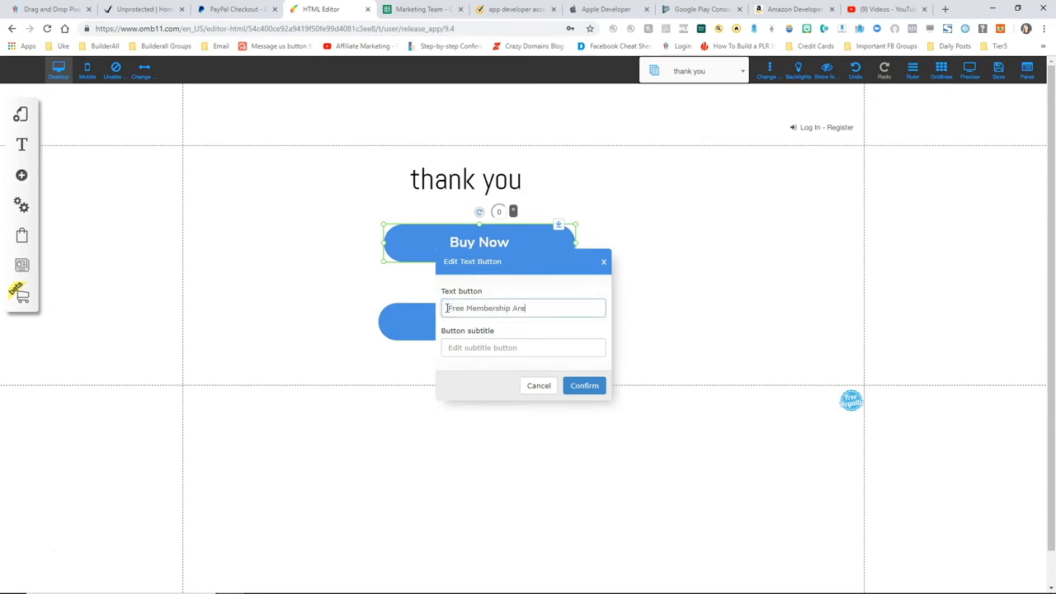
click(584, 386)
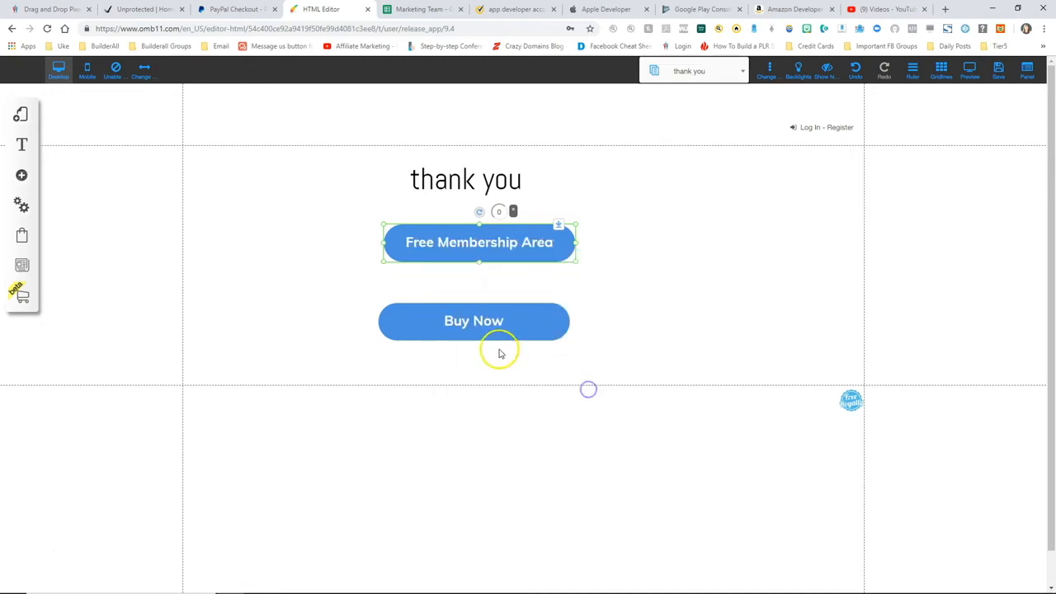
- Relabel the bottom button 'Paid Membership Area'
right_click(472, 325)
click(484, 212)
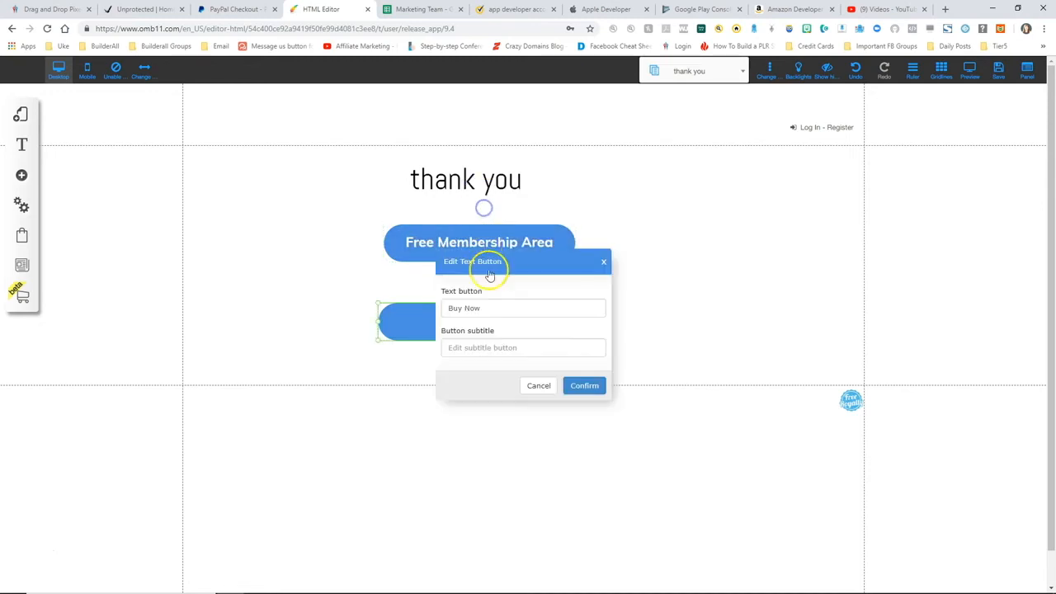
drag(506, 309, 428, 309)
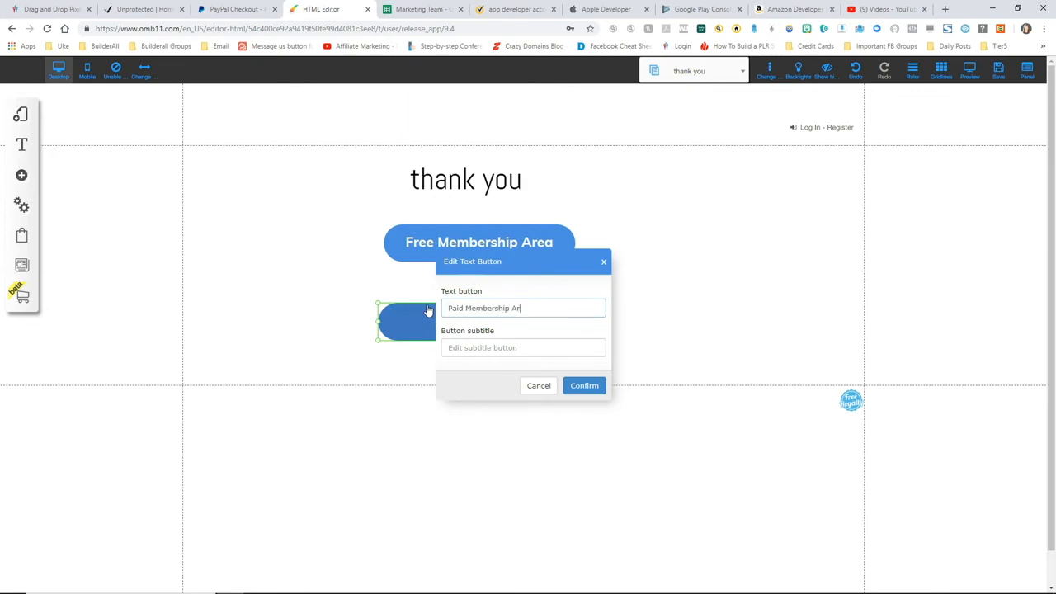
click(576, 385)
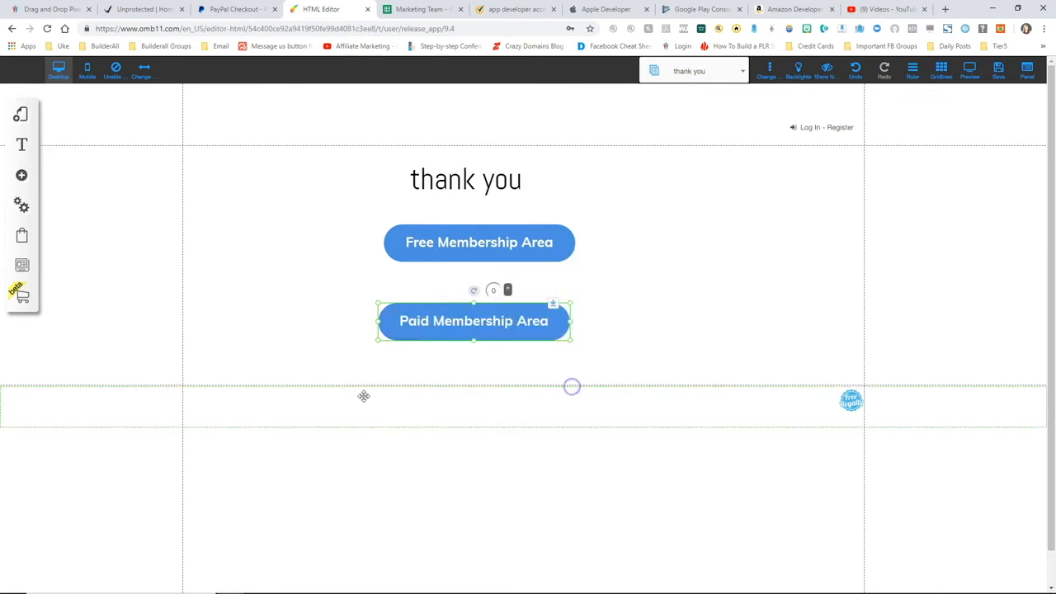
- Link the Free Membership Area button to page Home 1
right_click(447, 229)
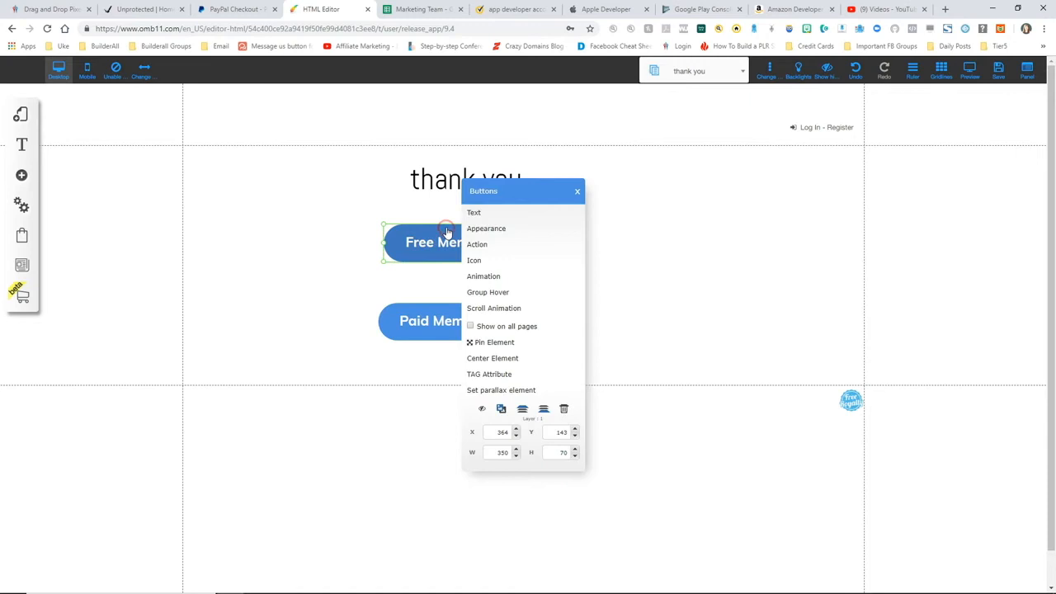
click(484, 248)
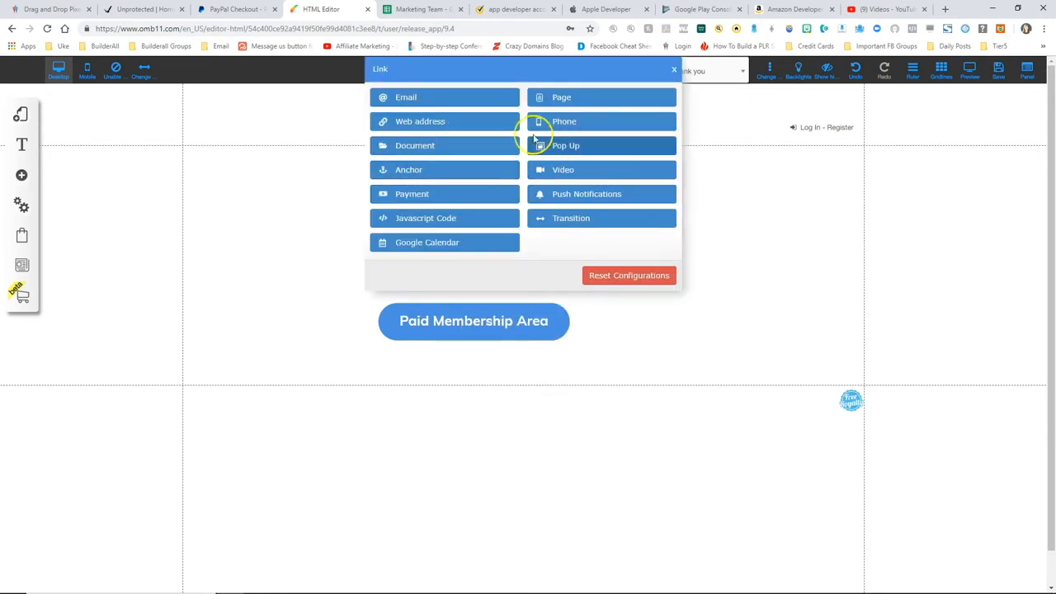
click(561, 98)
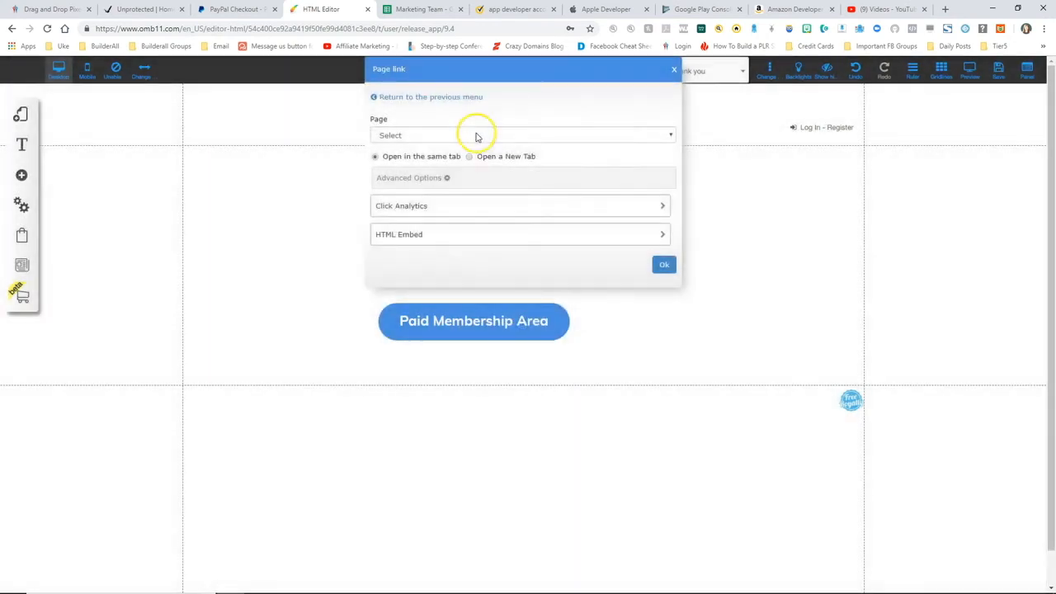
click(477, 136)
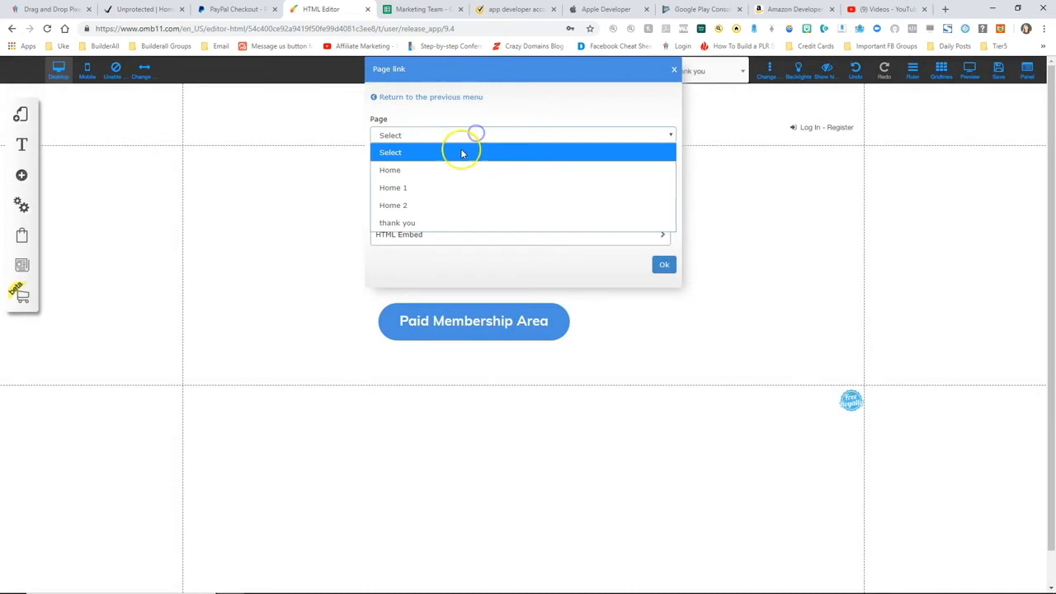
click(412, 190)
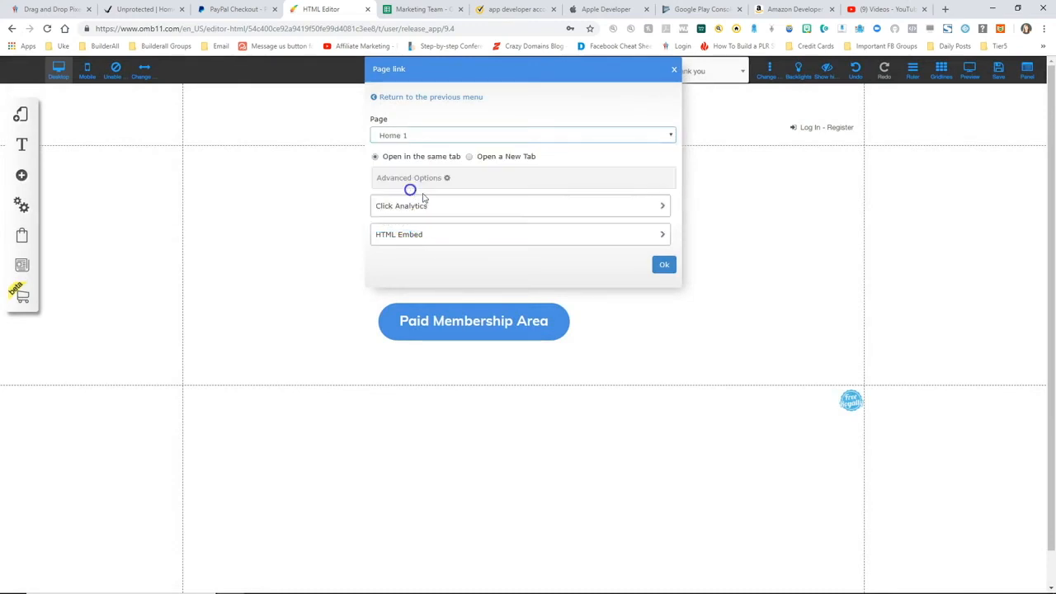
click(664, 265)
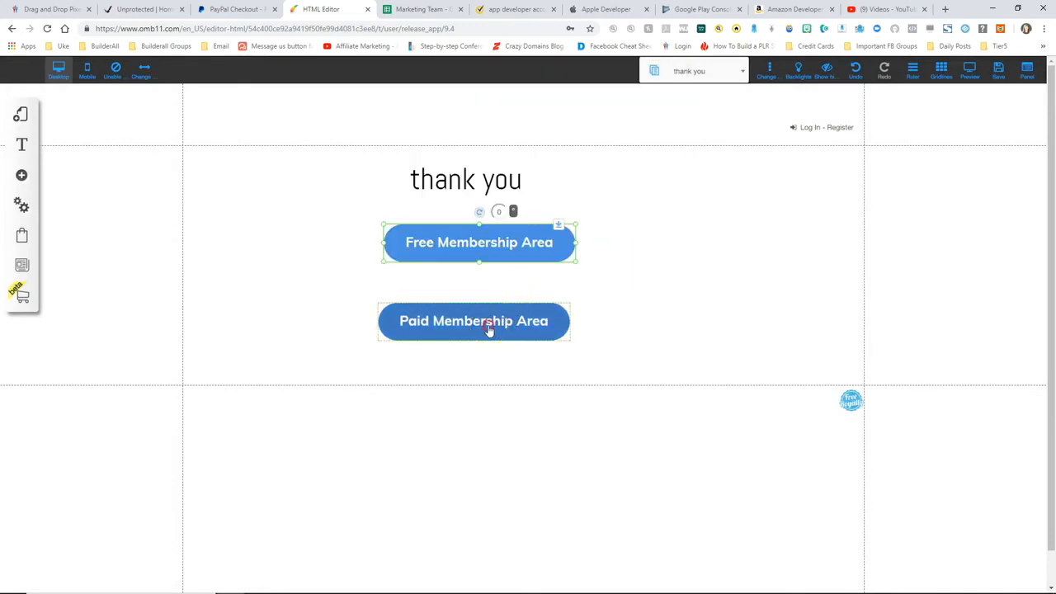
- Link the Paid Membership Area button to page Home 2 and save the page
click(490, 328)
click(485, 246)
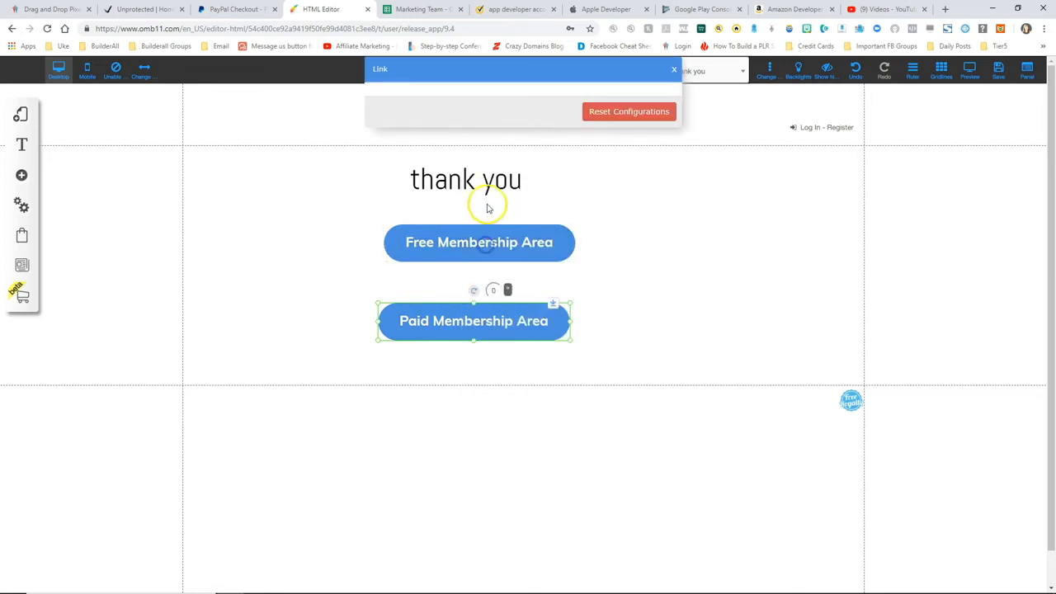
click(556, 97)
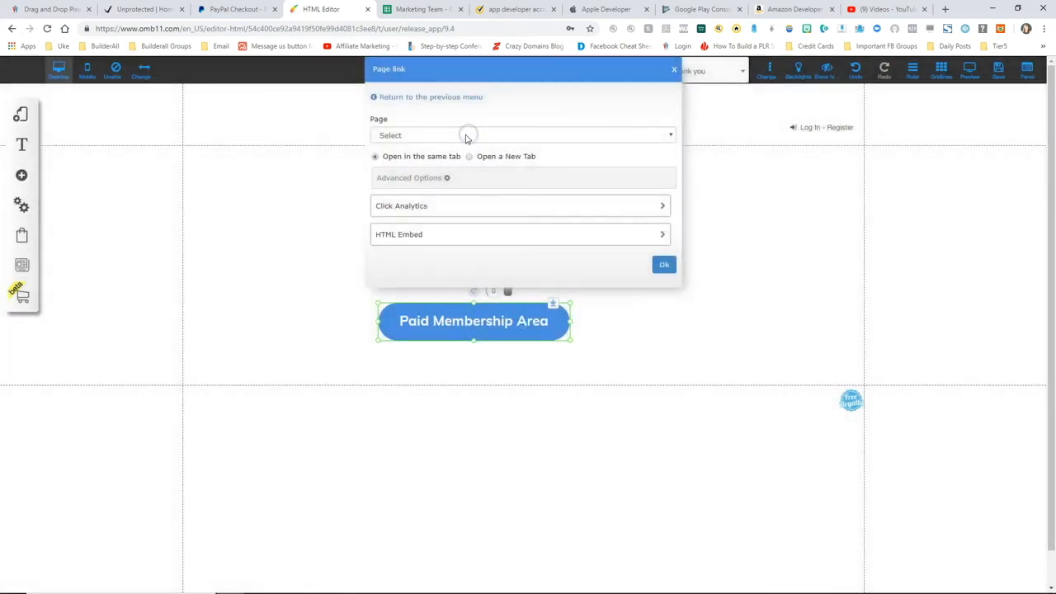
click(464, 132)
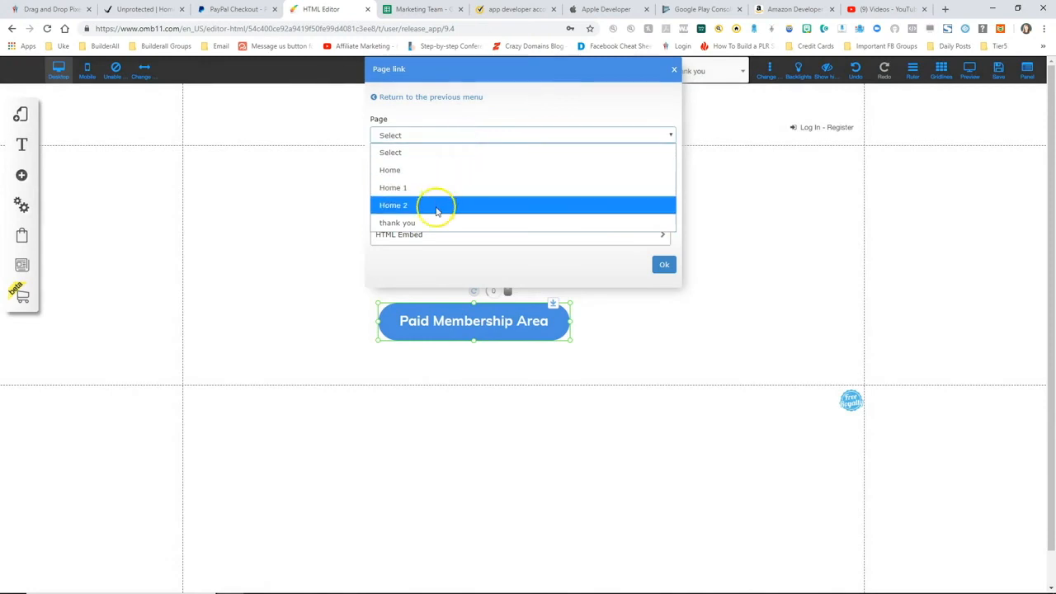
click(438, 205)
click(665, 264)
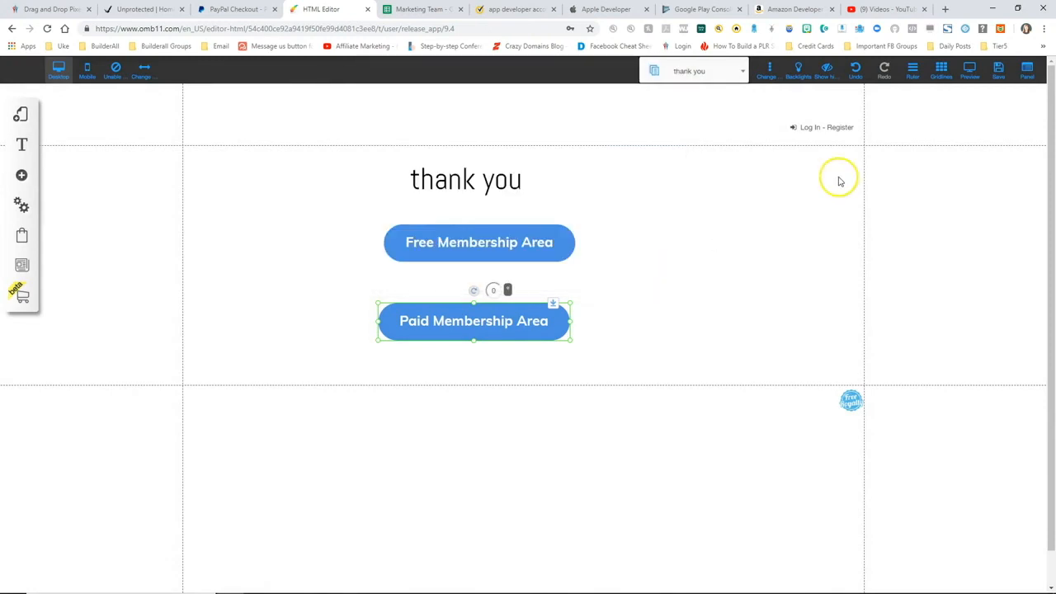
click(994, 79)
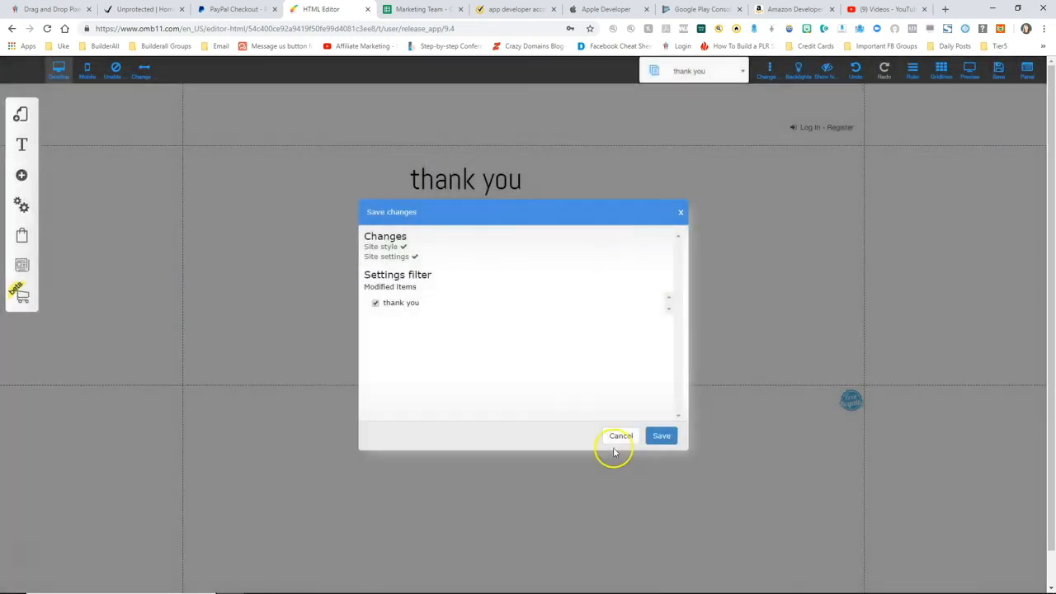
- Confirm saving the thank you page, then nudge the Paid Membership Area button slightly
click(663, 435)
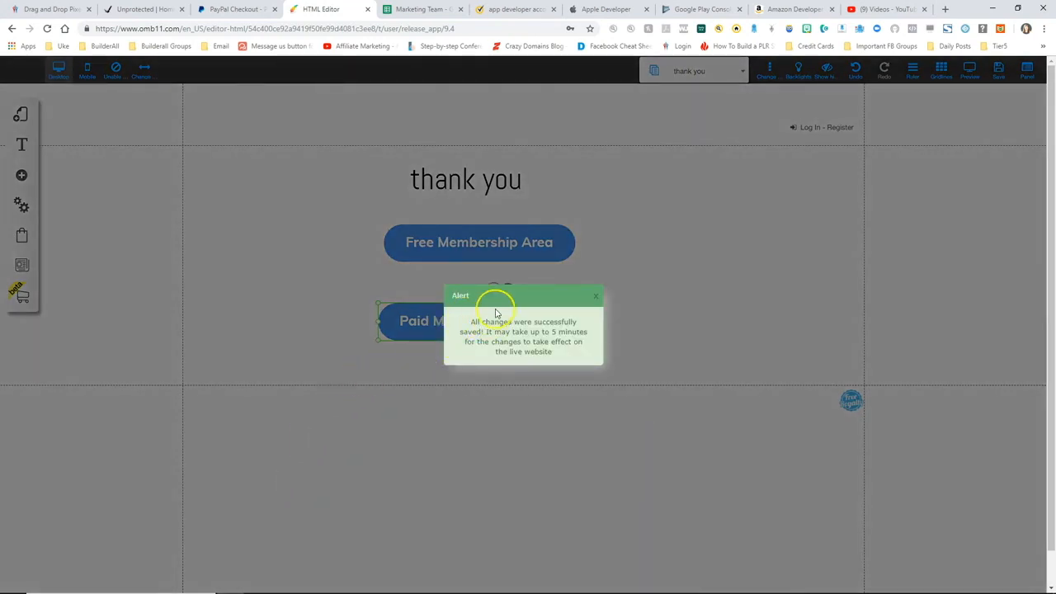
click(600, 294)
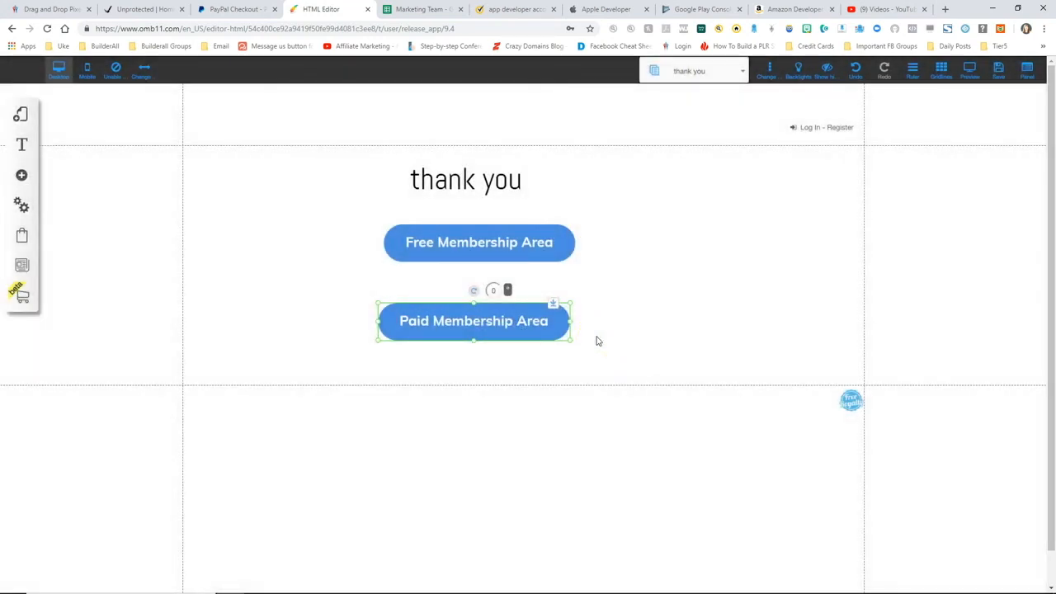
drag(475, 322, 477, 324)
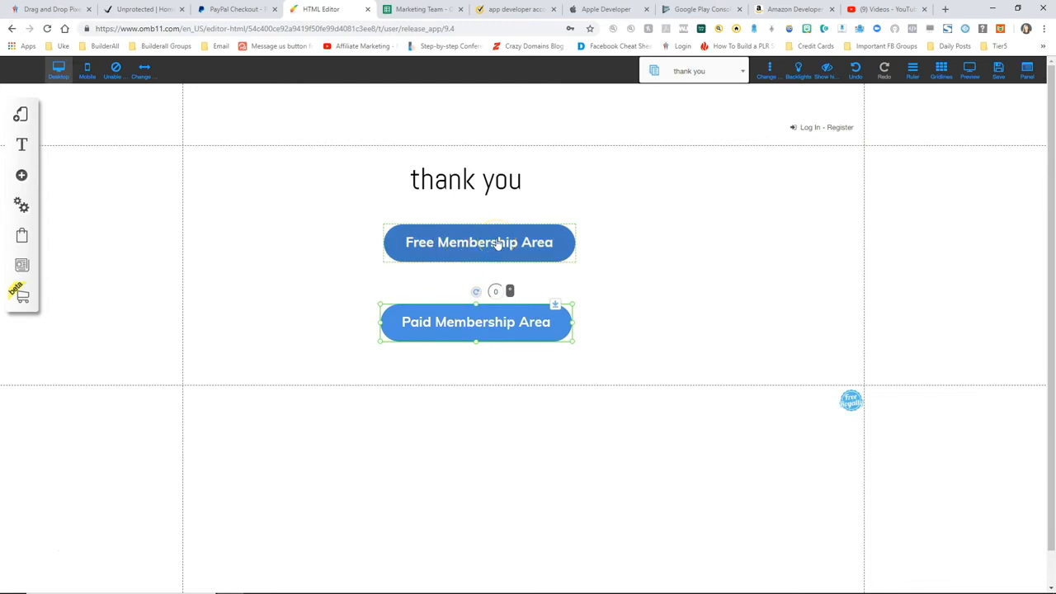
click(480, 320)
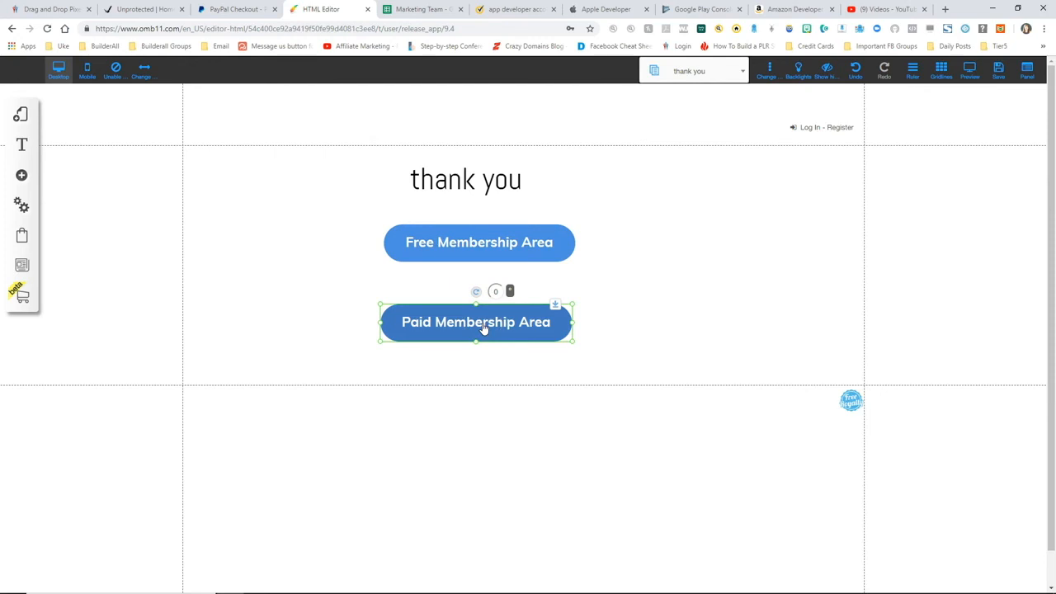
- Set the Testing Offer's Thank You Page to 'thank you' and save the offer
click(22, 238)
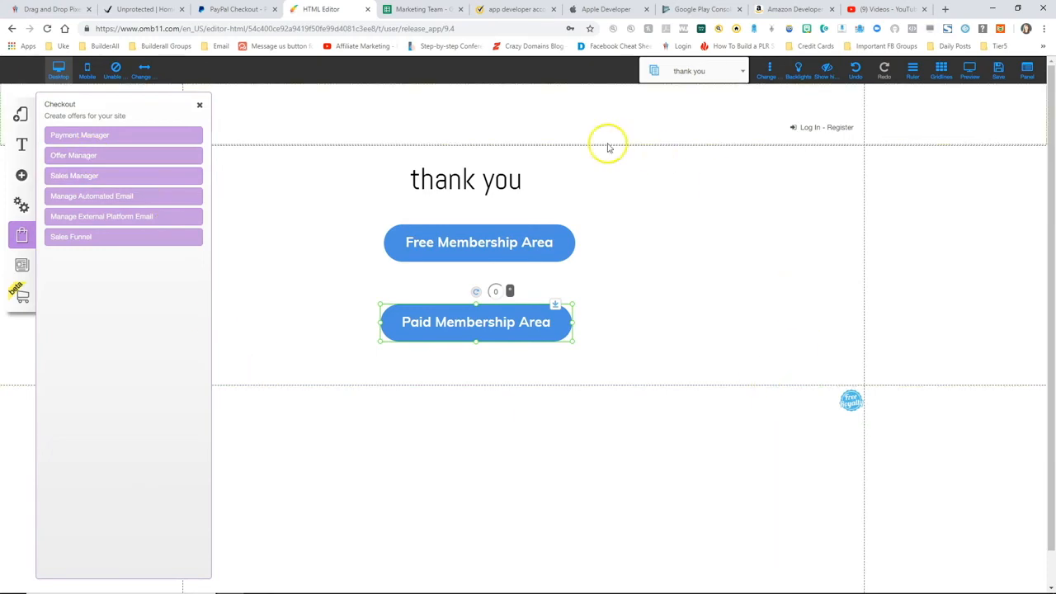
click(91, 157)
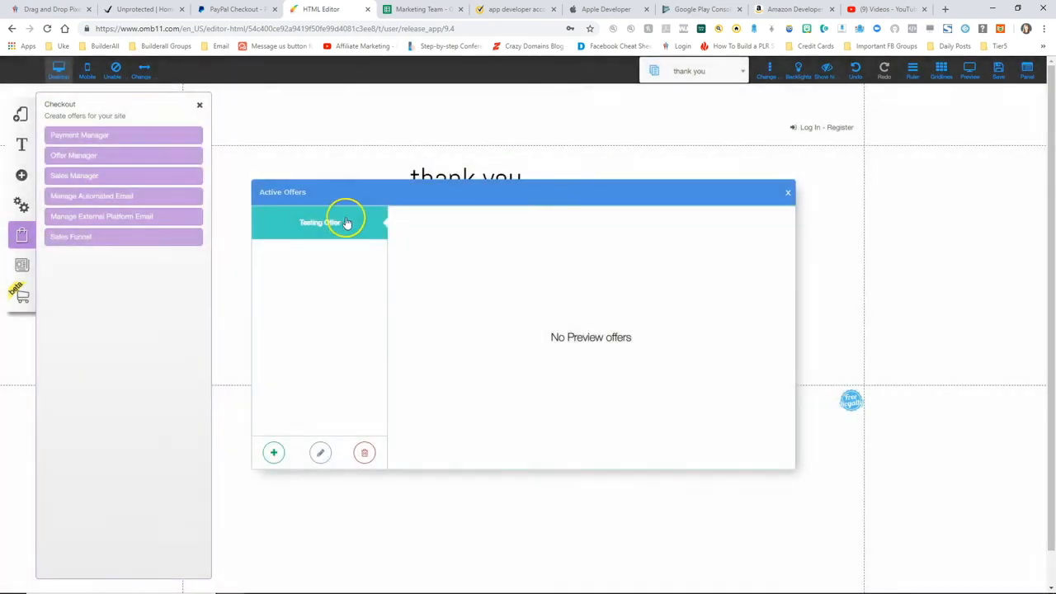
click(334, 225)
click(319, 451)
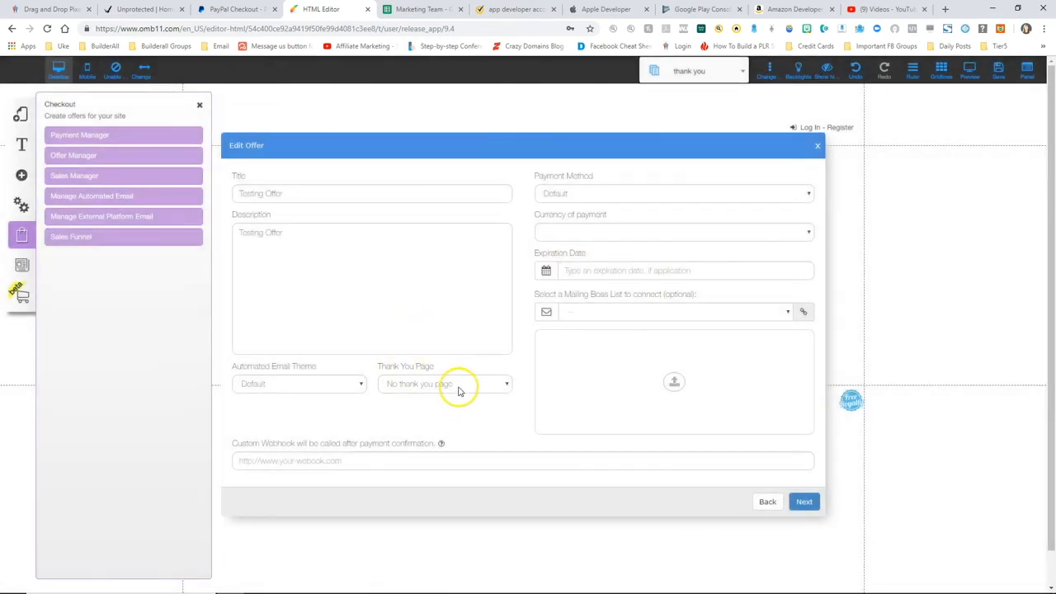
click(455, 385)
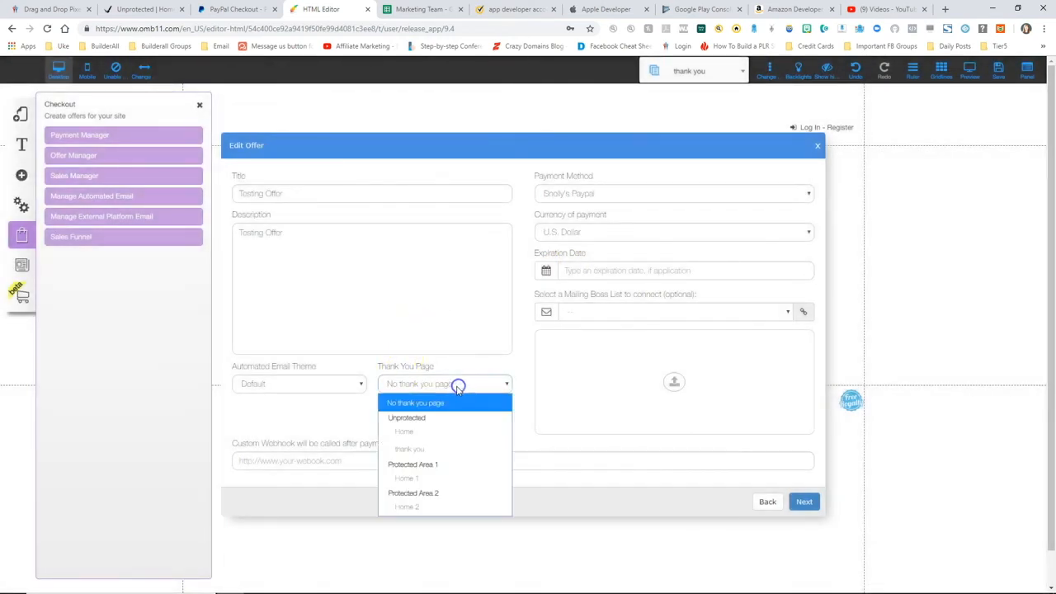
click(435, 449)
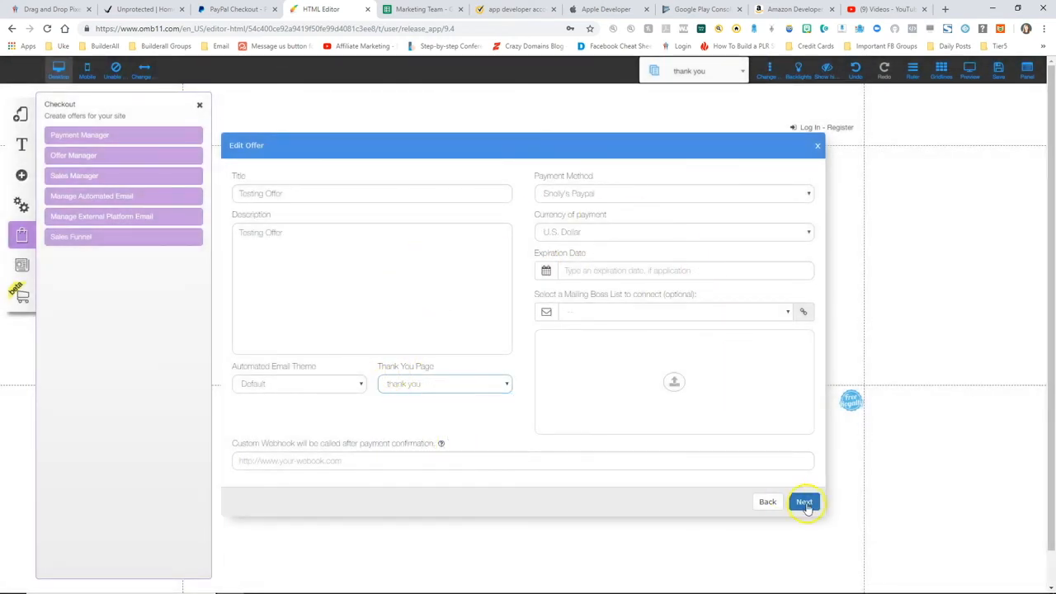
click(804, 502)
click(796, 476)
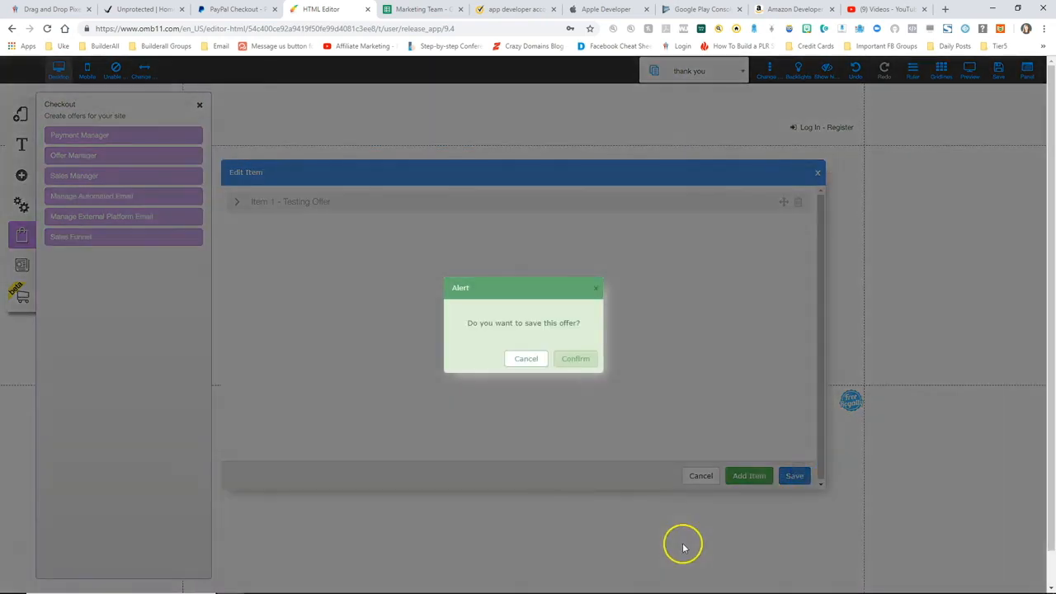
click(590, 357)
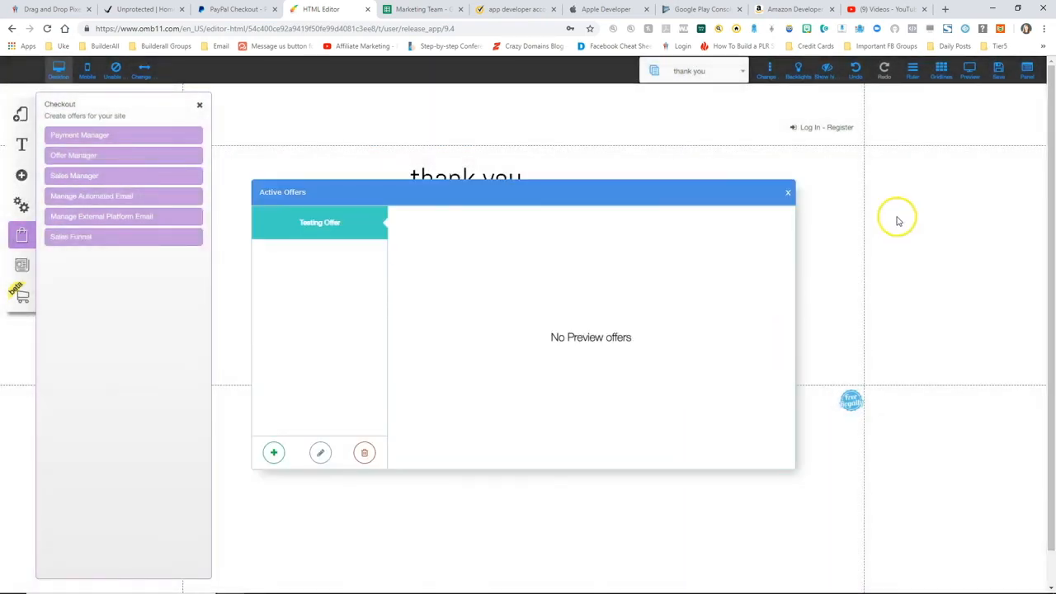
- Save the site changes to the thank you page
click(997, 73)
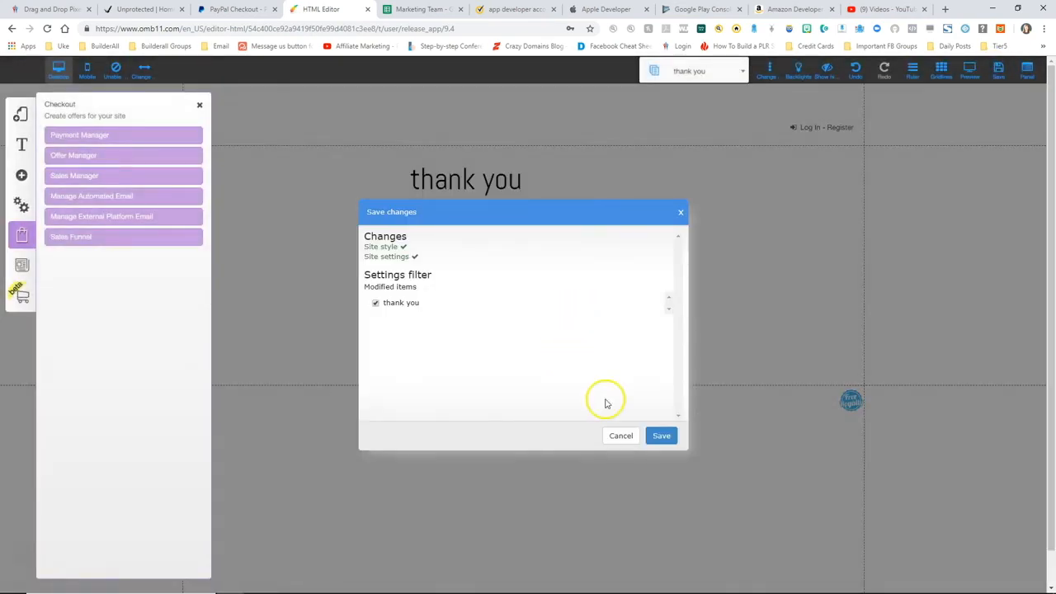
click(667, 435)
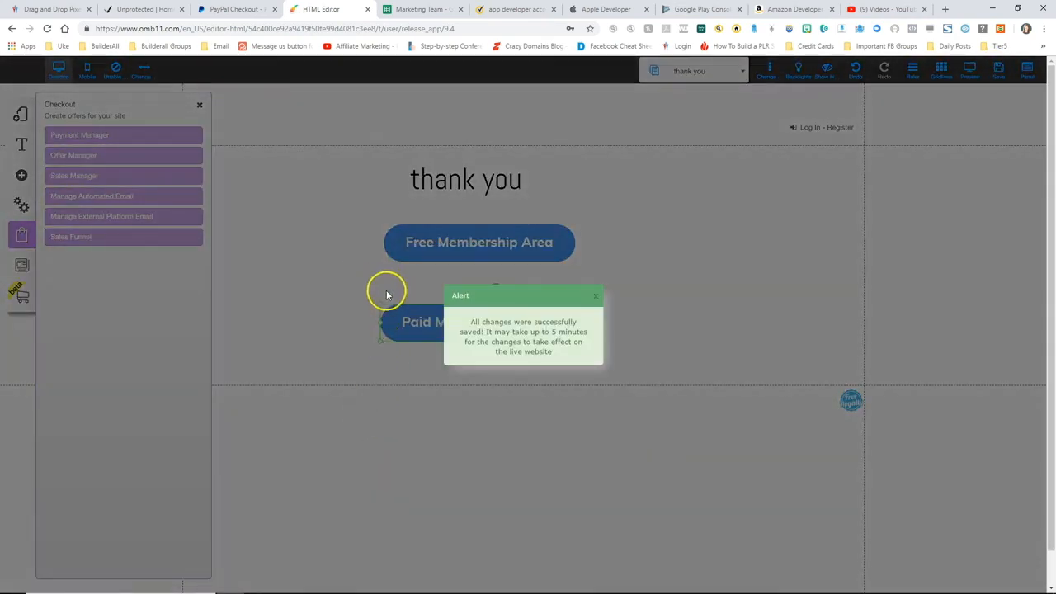
click(595, 295)
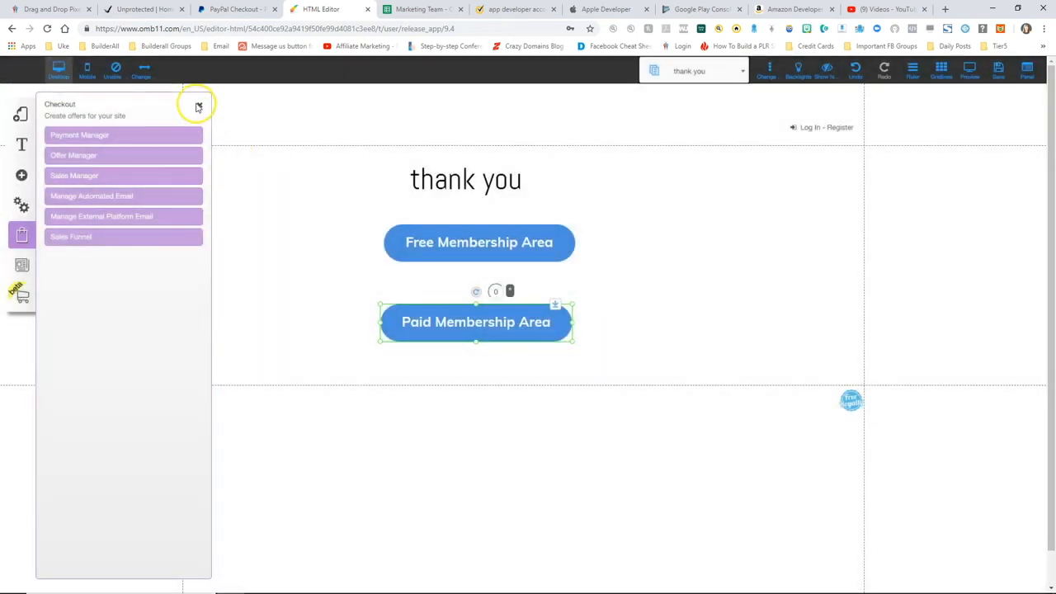
- Open the Testing Offer checkout page and log in with saved buyer details
click(200, 106)
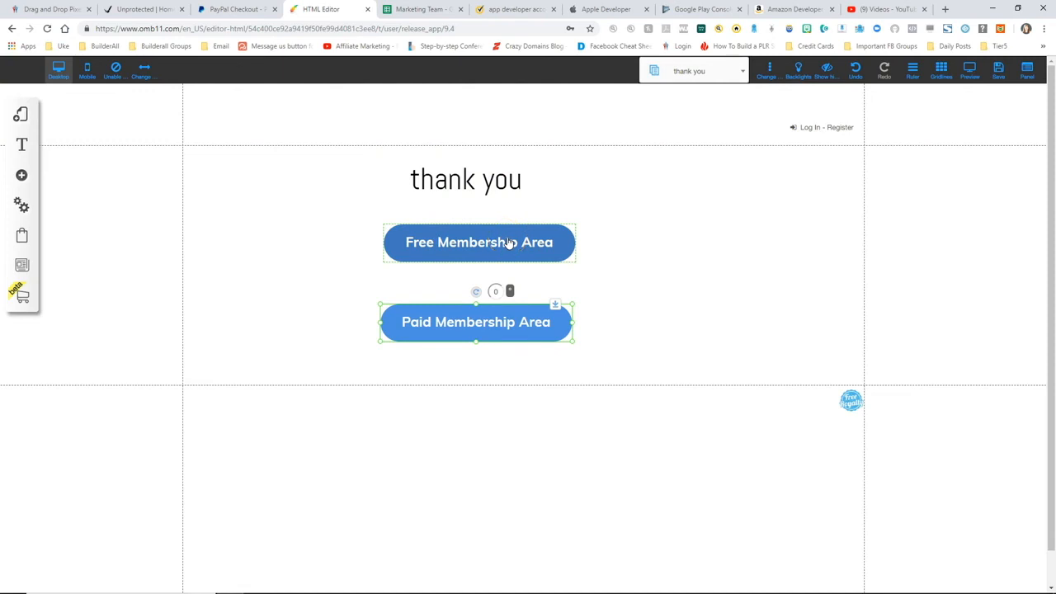
click(448, 322)
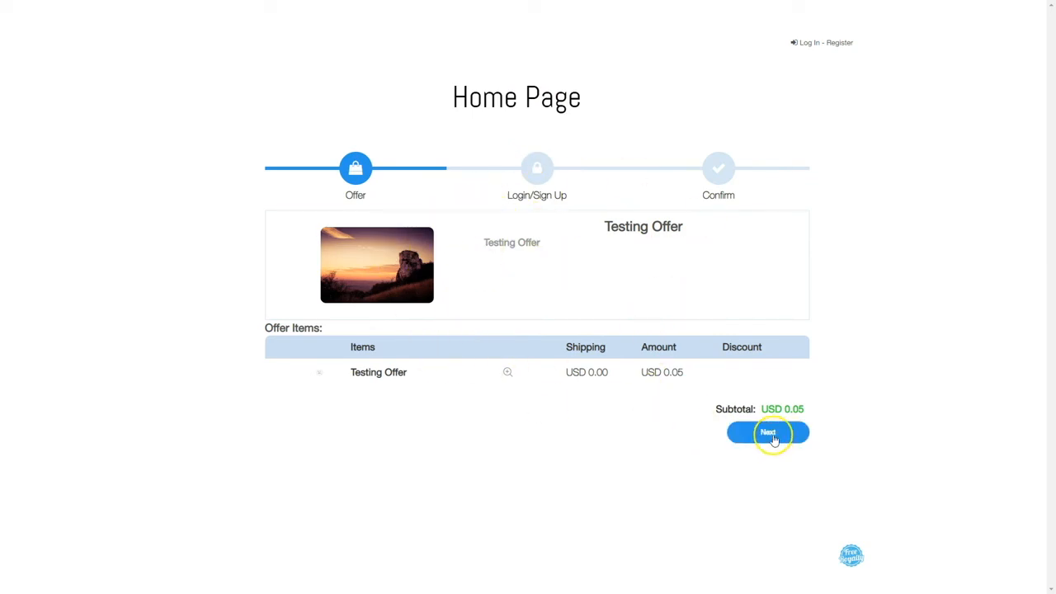
click(770, 435)
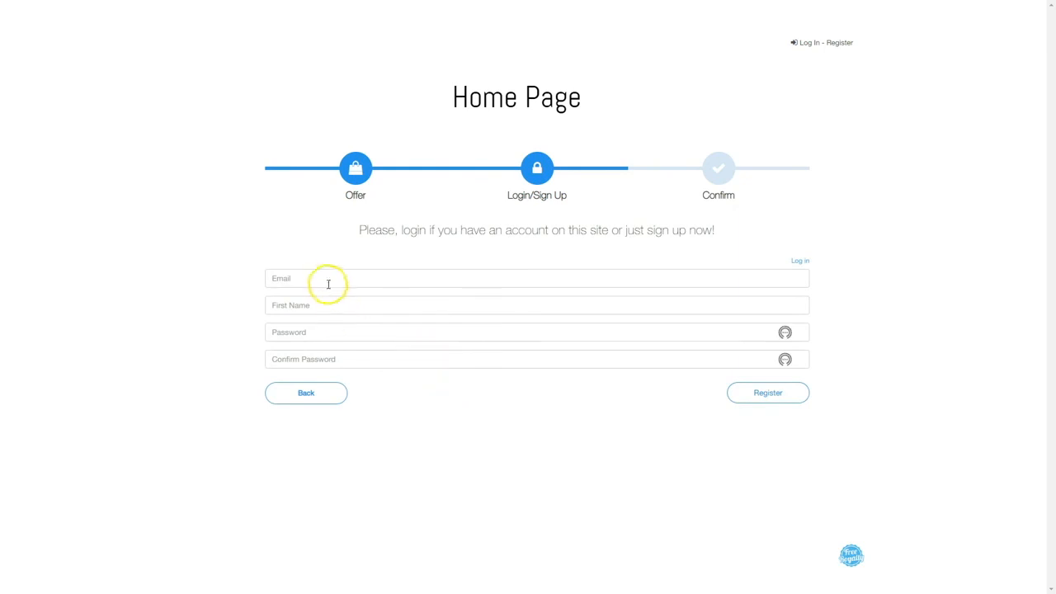
click(328, 279)
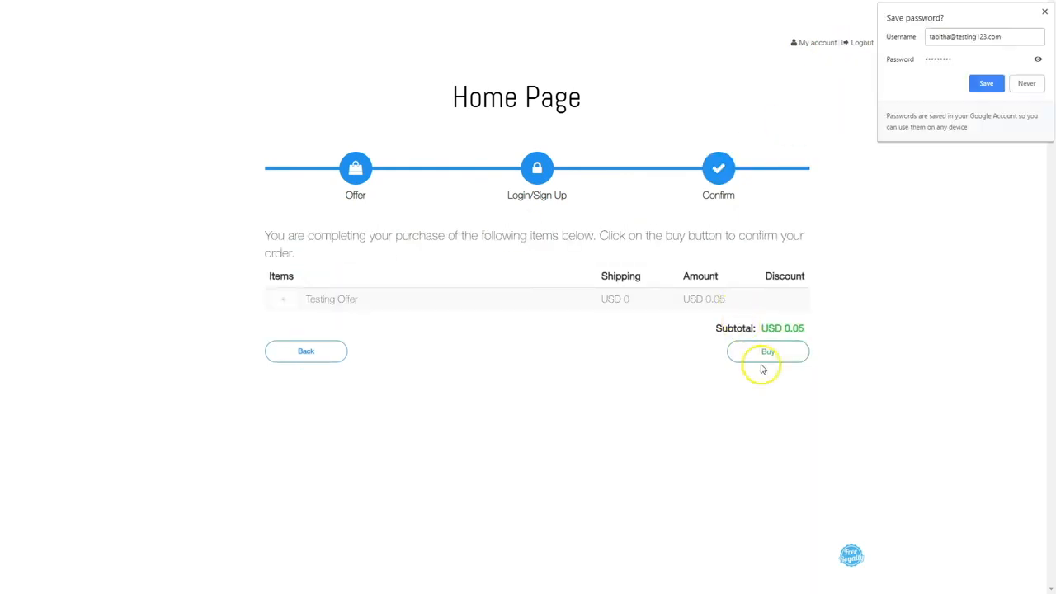